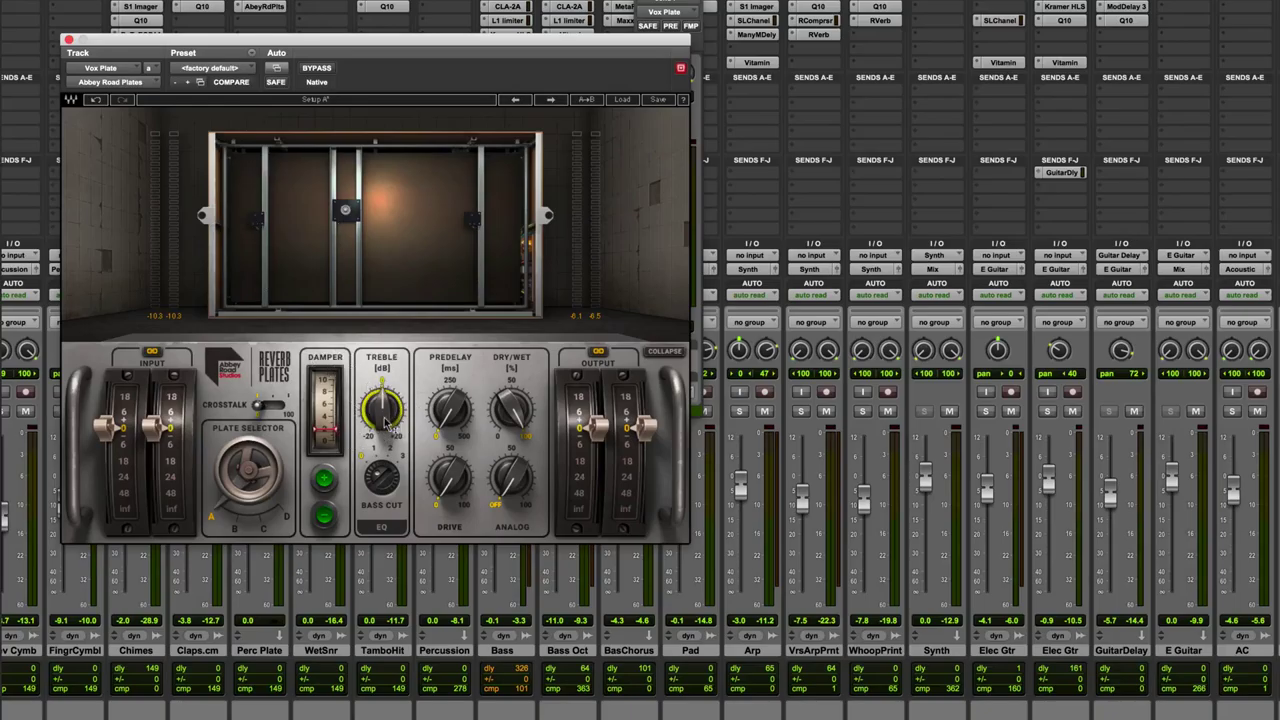
- Set the Plate Selector on the Vox Plate's Reverb Plates to position C
mouse_move(393, 405)
click(263, 527)
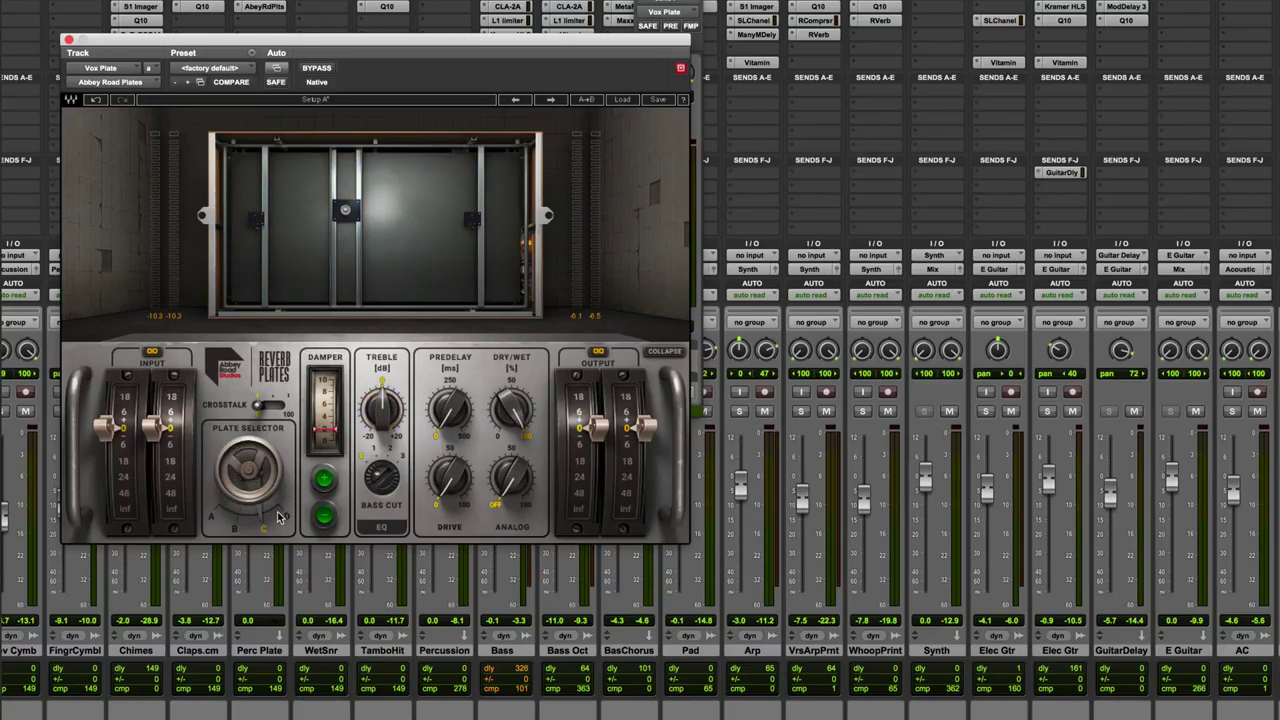
- Audition plate A, then plate B, and leave the Vox Plate reverb on plate A
click(219, 515)
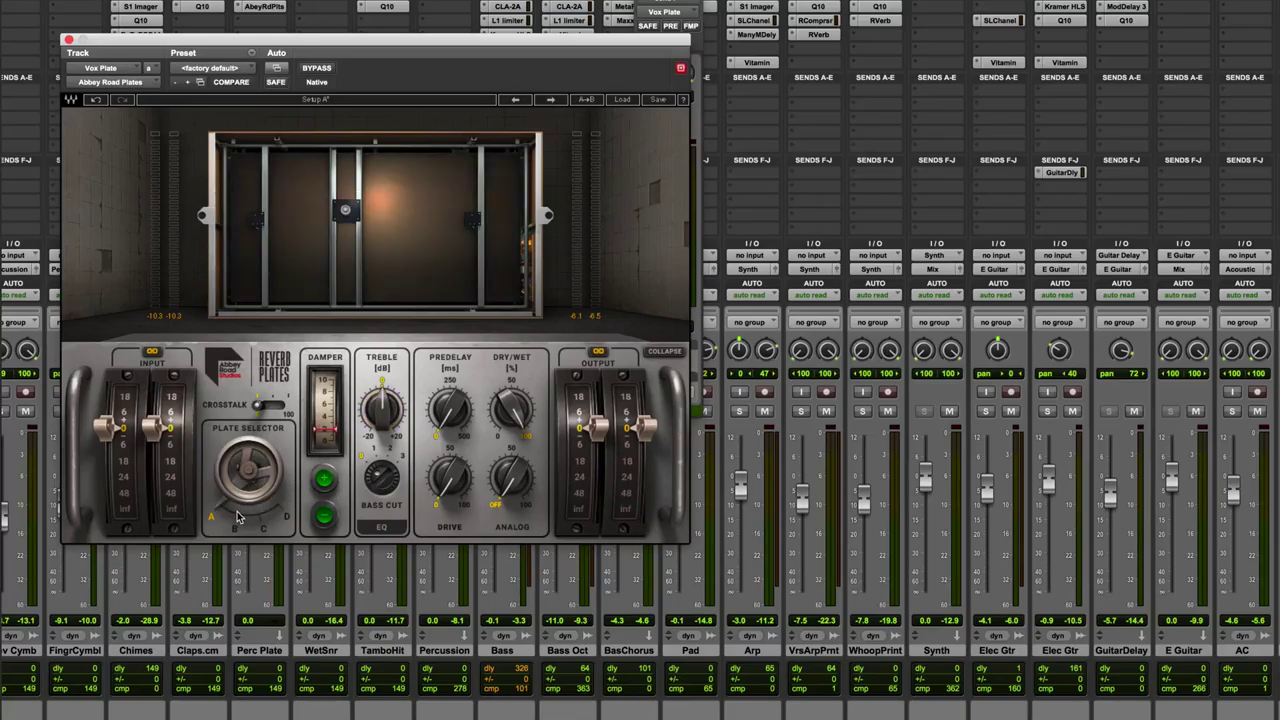
click(236, 522)
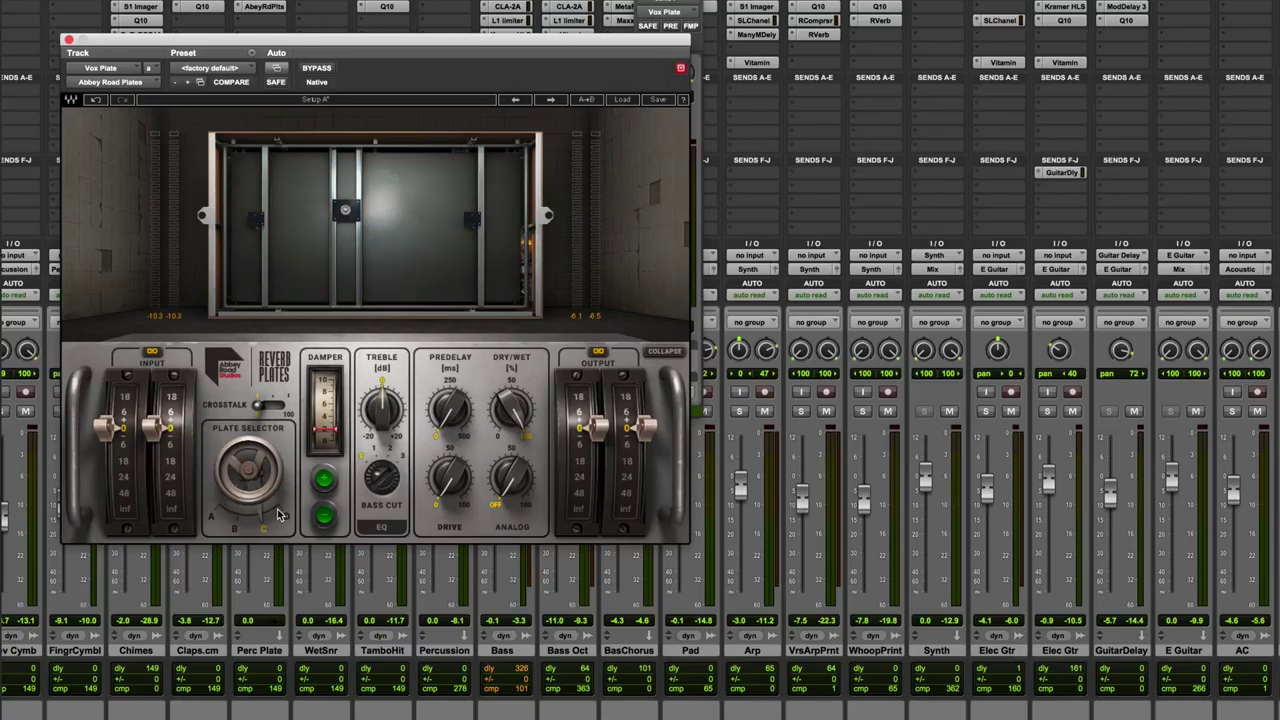
click(219, 514)
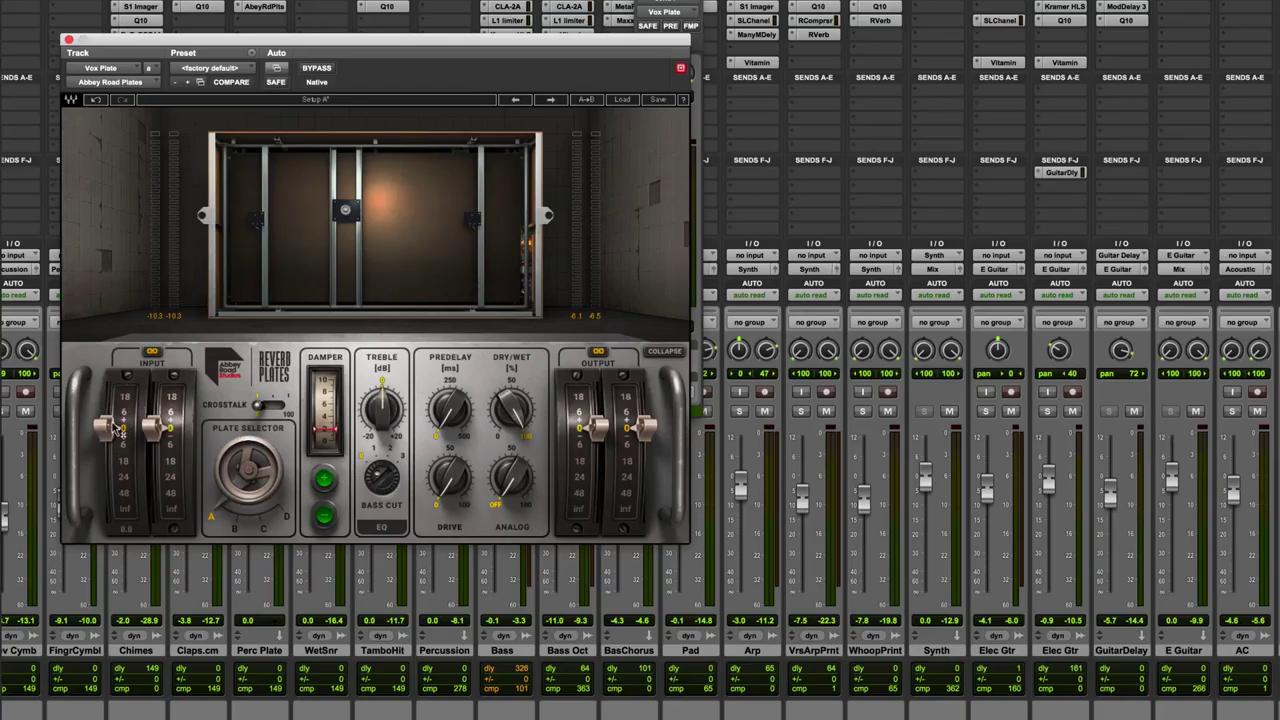
- Enable Input link so the reverb's left and right input levels move together
click(151, 352)
- Enable Output link so the reverb's left and right output levels move together
click(598, 351)
mouse_move(435, 431)
- Nudge the damper slightly, then push the Crosstalk slider up toward 97
mouse_move(489, 414)
drag(332, 383, 332, 449)
drag(290, 413, 287, 410)
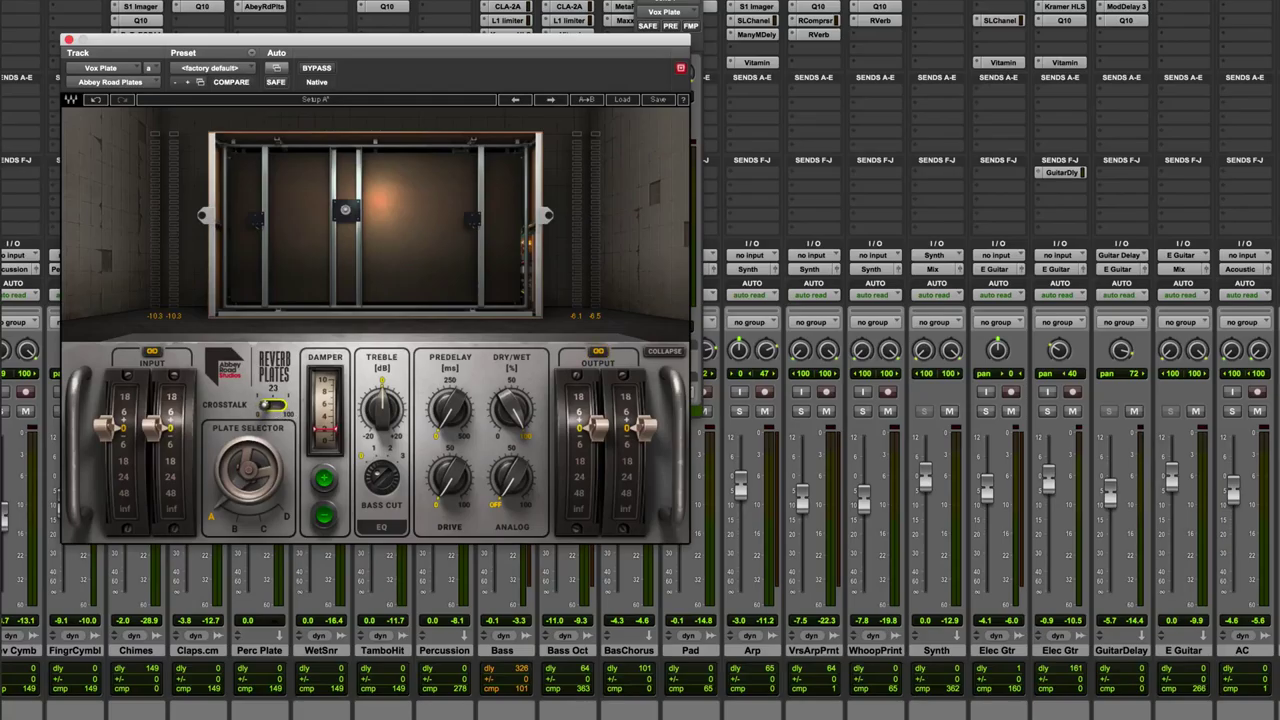
mouse_move(258, 405)
mouse_down()
mouse_move(291, 405)
mouse_move(258, 410)
mouse_up()
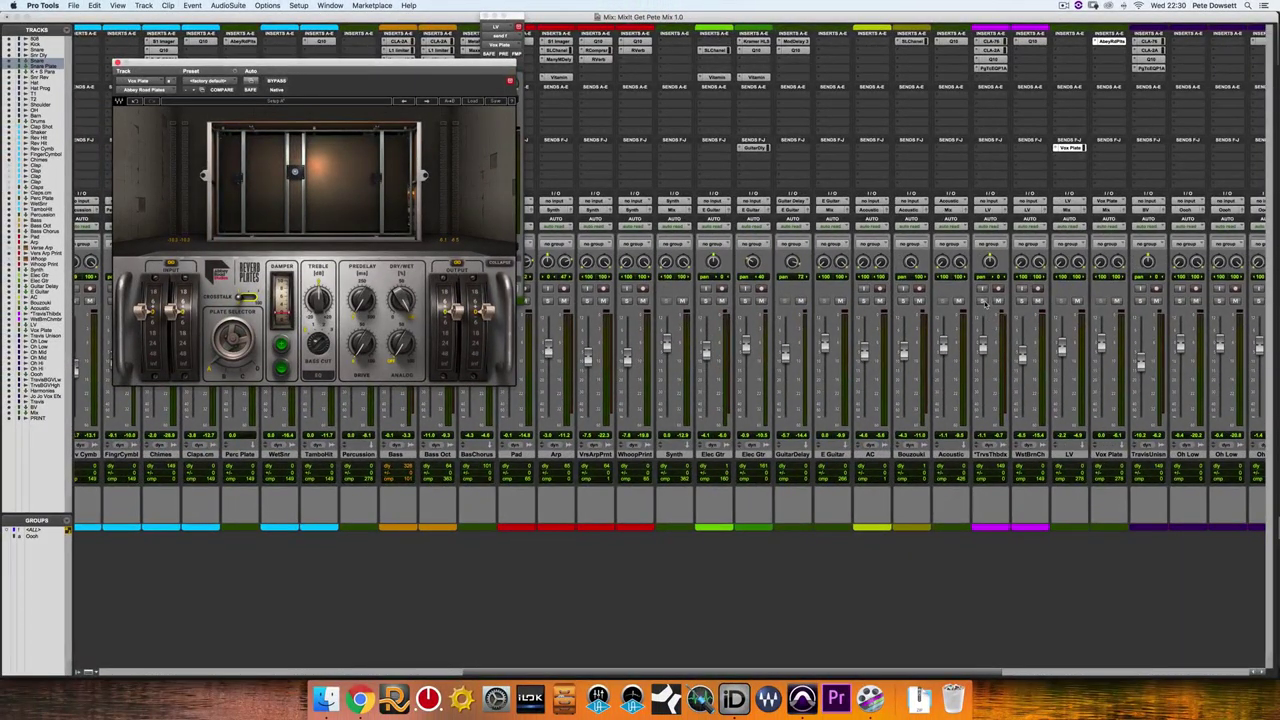
- Solo the vocal track and cycle through the steel, dark and copper plates, ending on plate A
click(983, 301)
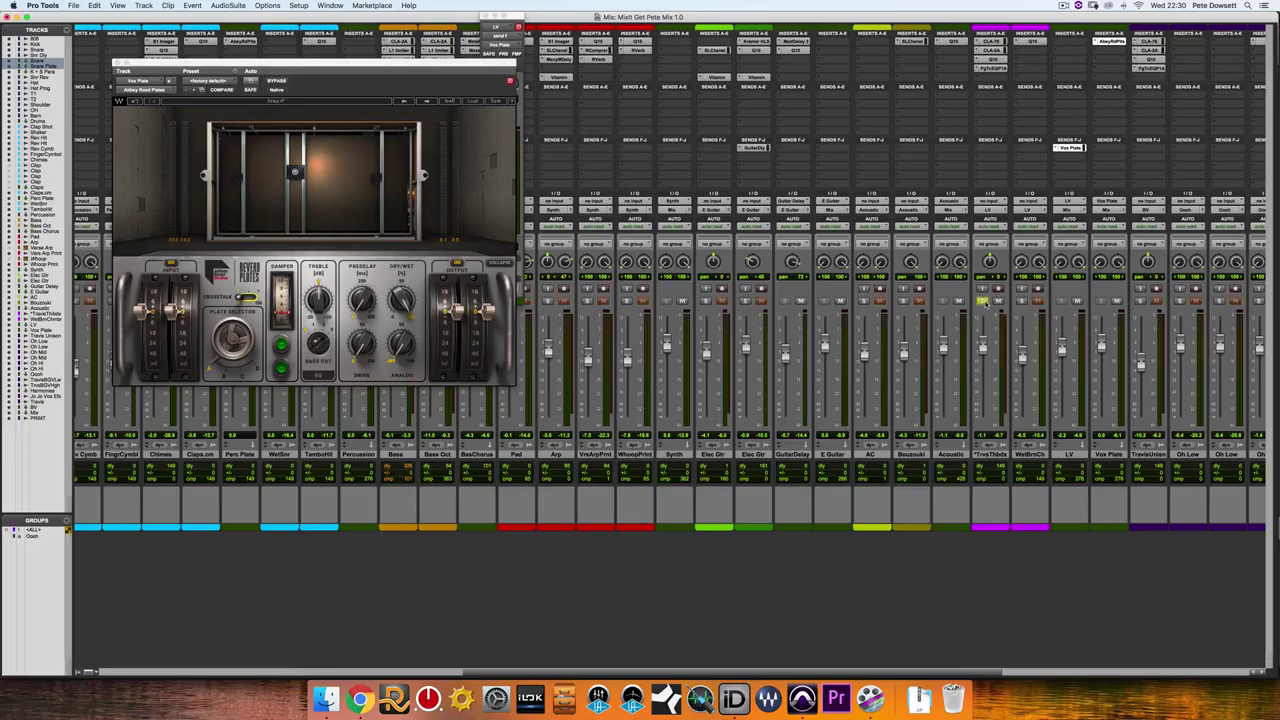
click(225, 371)
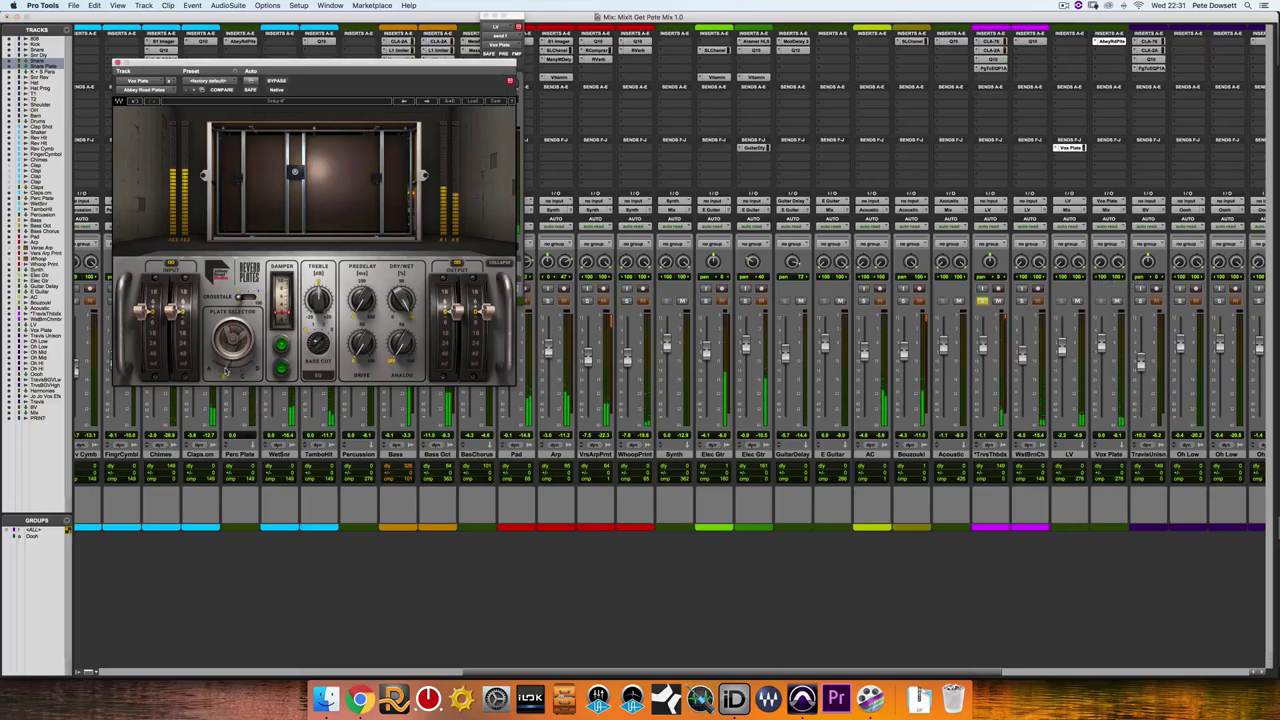
click(239, 371)
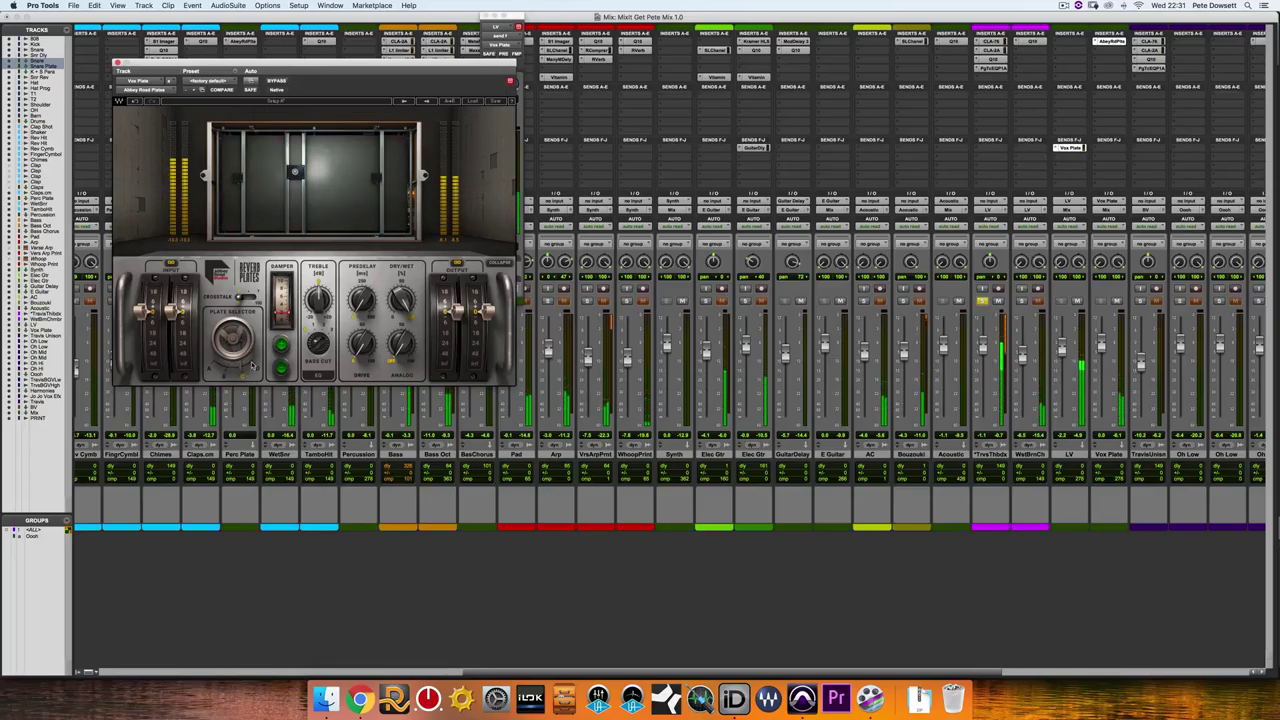
click(214, 365)
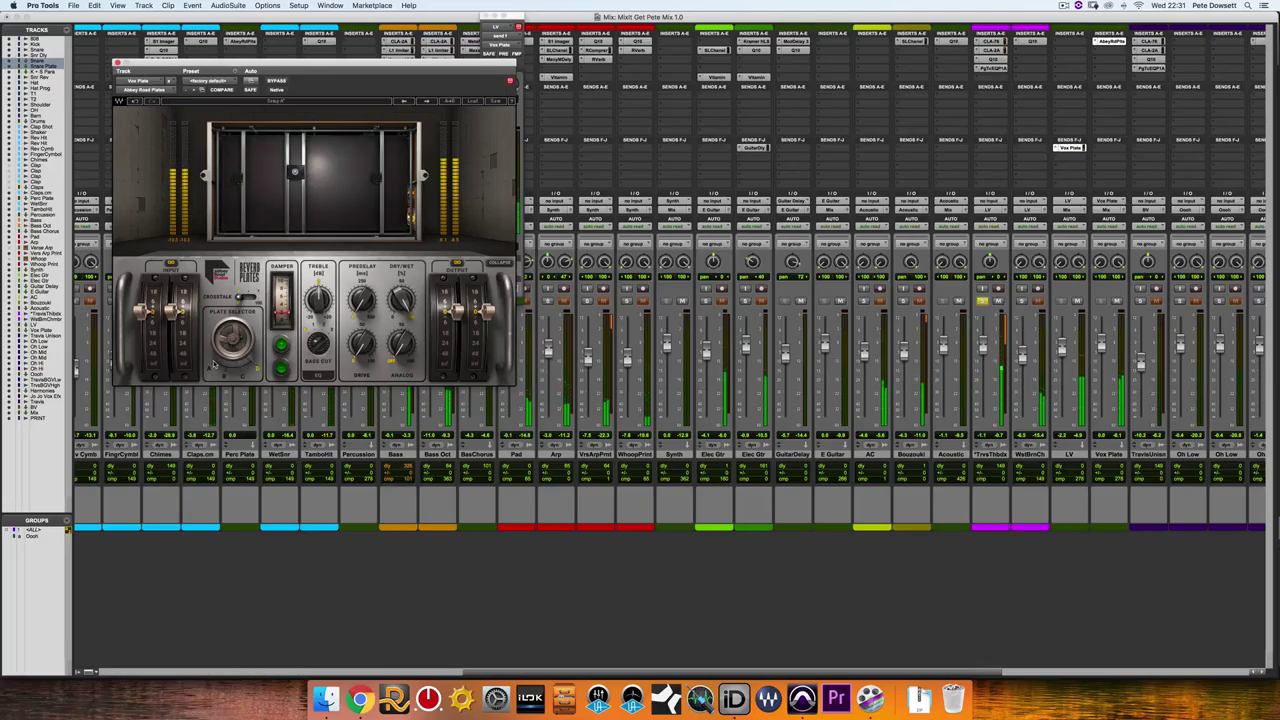
click(231, 336)
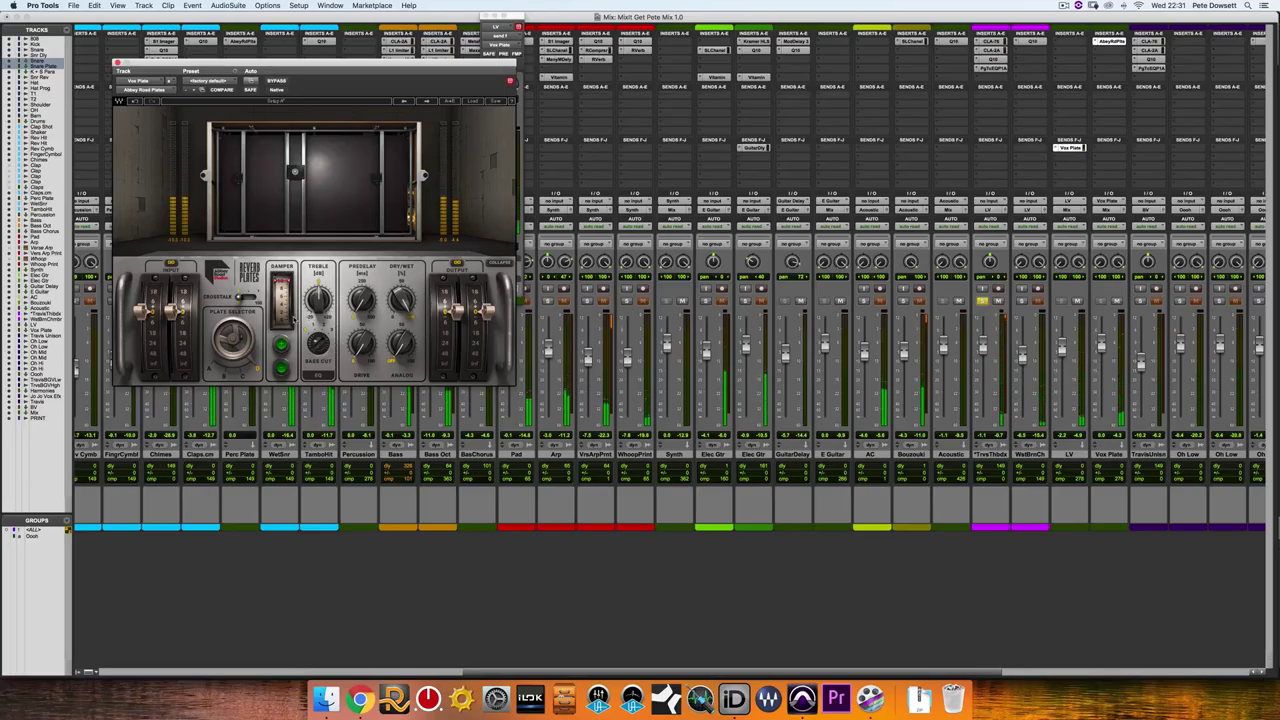
click(209, 366)
- Cut Treble from 20.0 to 6.3, set Drive to about 26.5, and raise the Analog amount
mouse_move(318, 299)
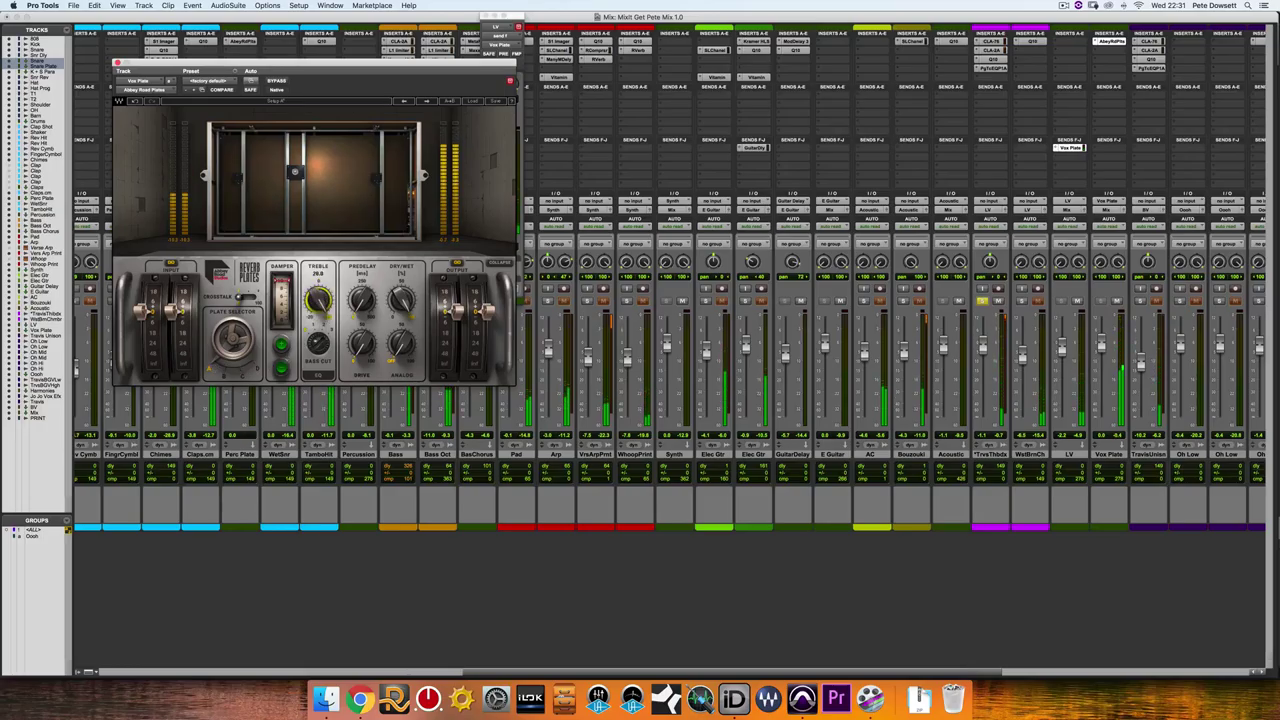
drag(318, 299, 318, 317)
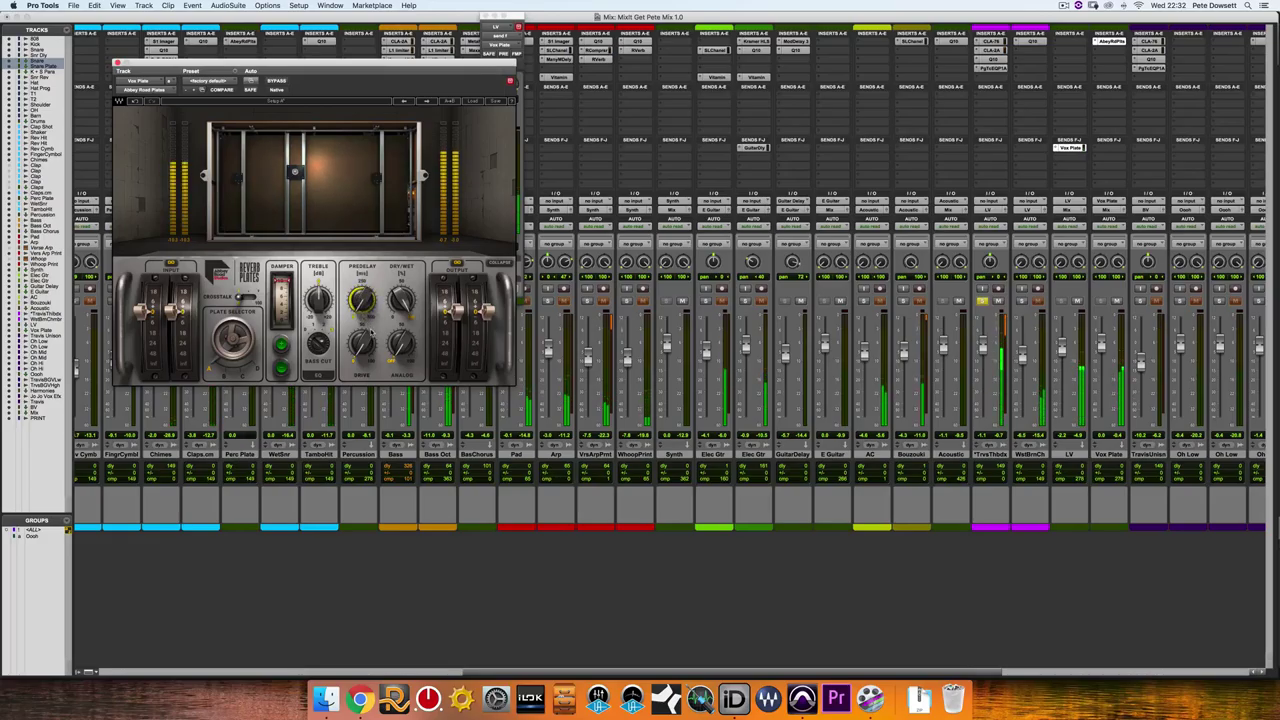
mouse_move(362, 342)
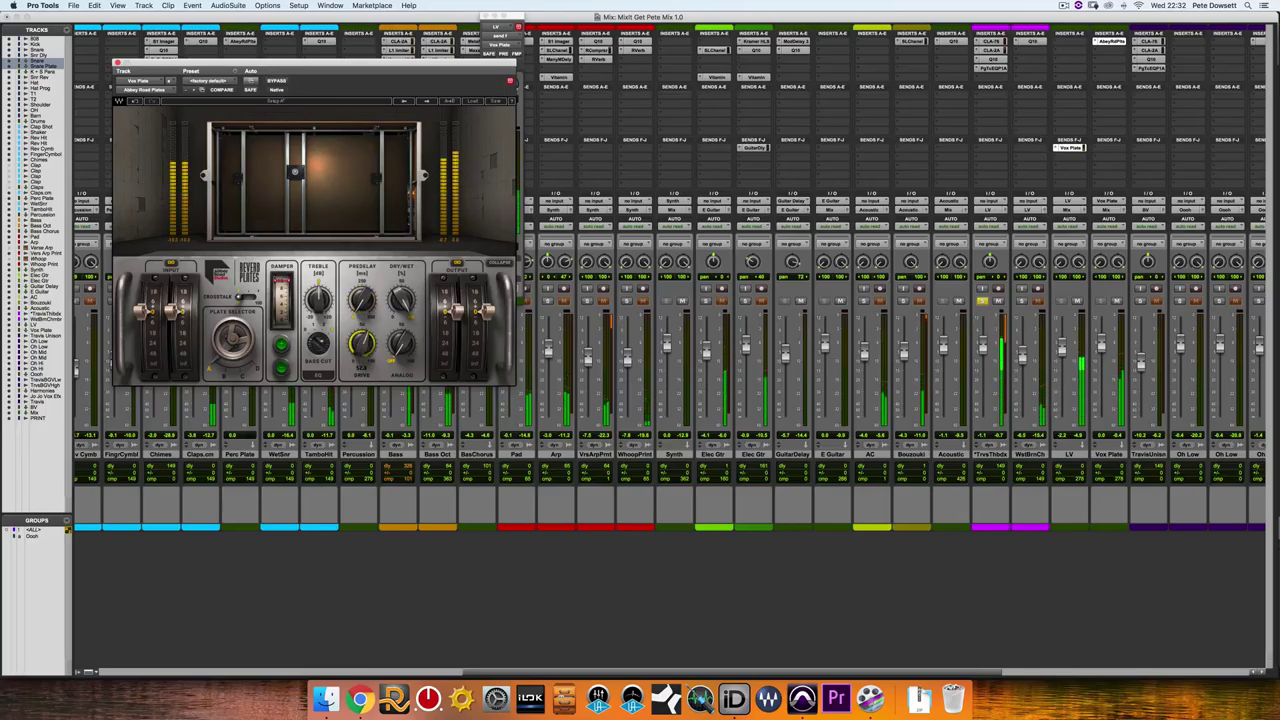
mouse_move(362, 342)
mouse_down()
mouse_move(362, 330)
mouse_move(362, 360)
mouse_up()
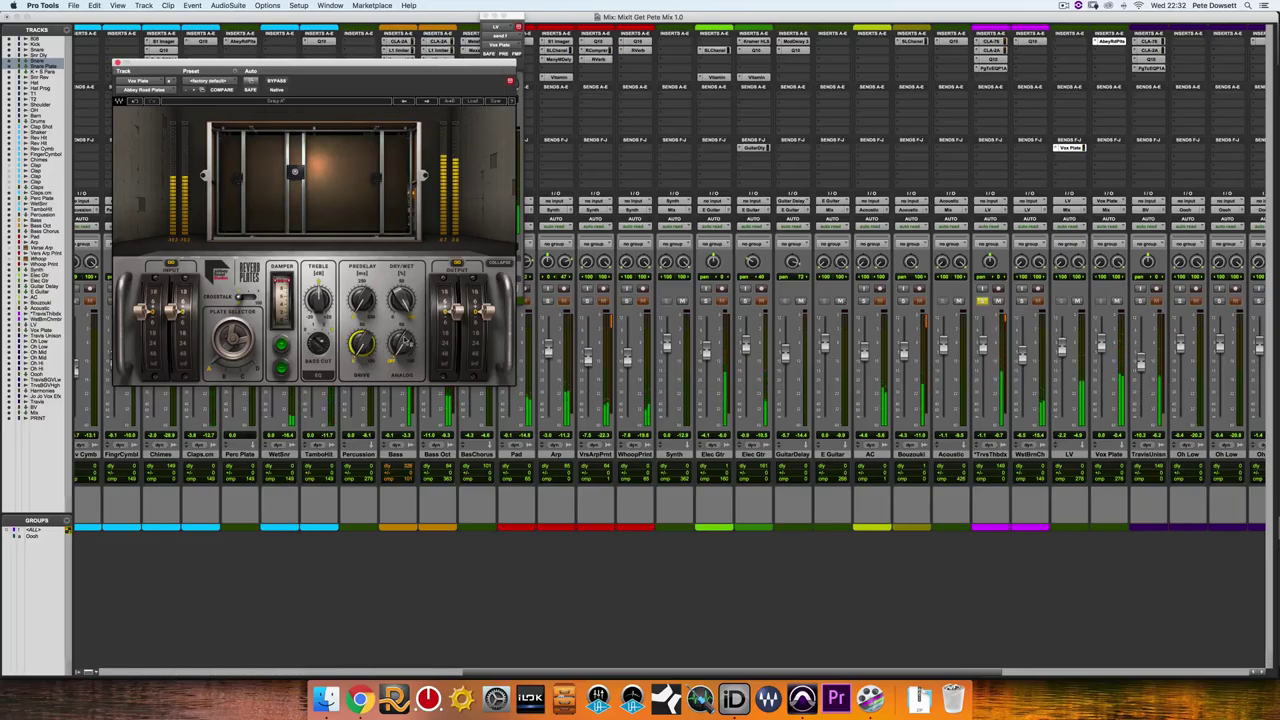
drag(405, 342, 401, 343)
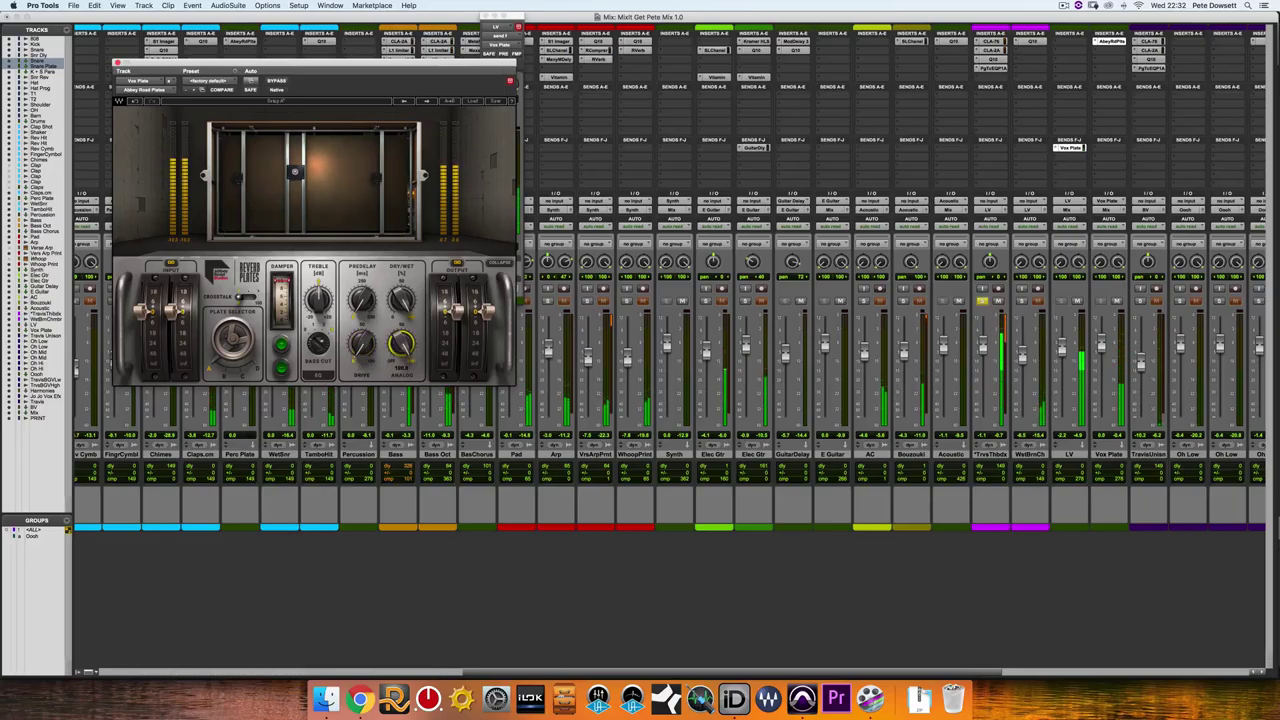
mouse_move(361, 343)
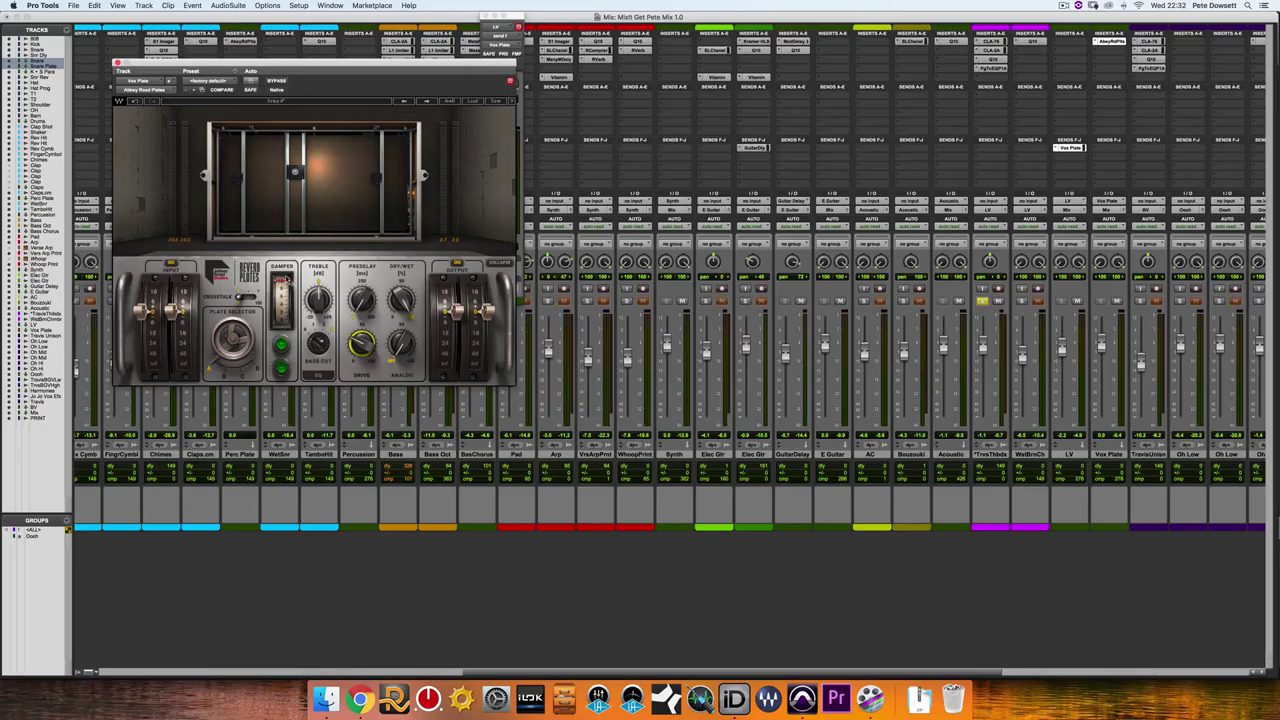
- Select the Damper control, raise Predelay to 25 ms, and start playback to listen
click(288, 314)
drag(366, 297, 366, 290)
key(space)
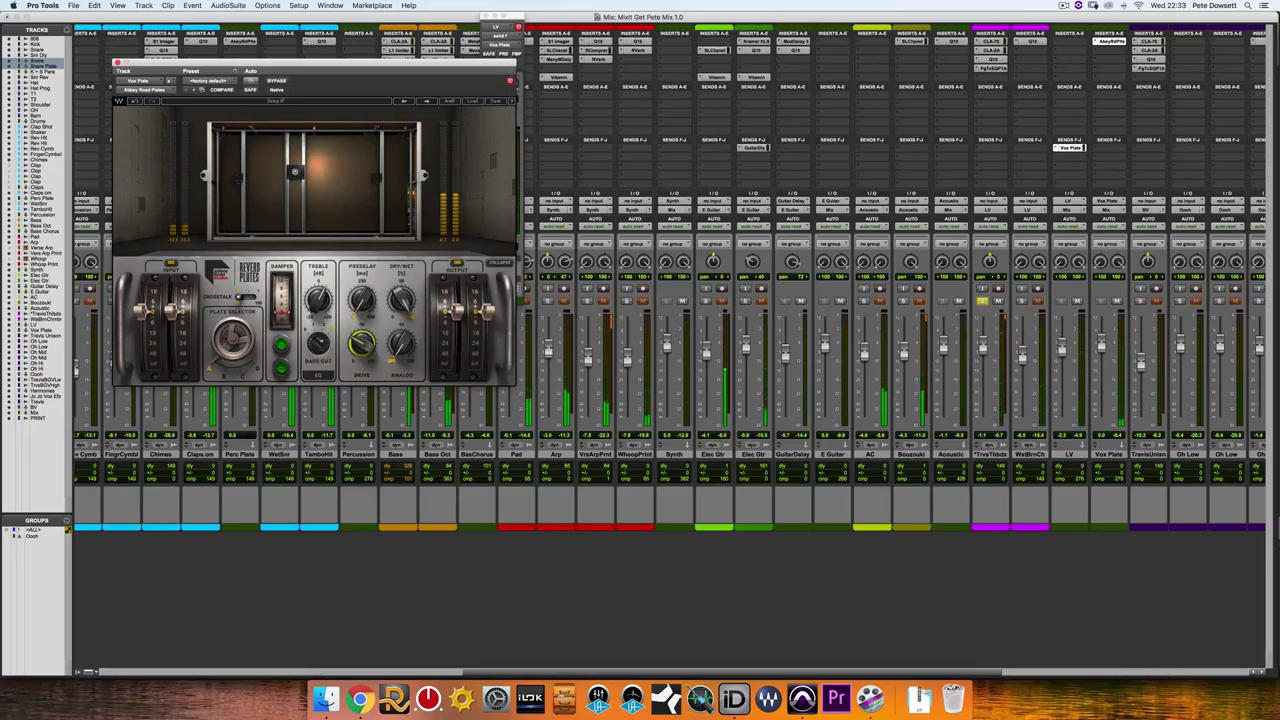
mouse_move(362, 300)
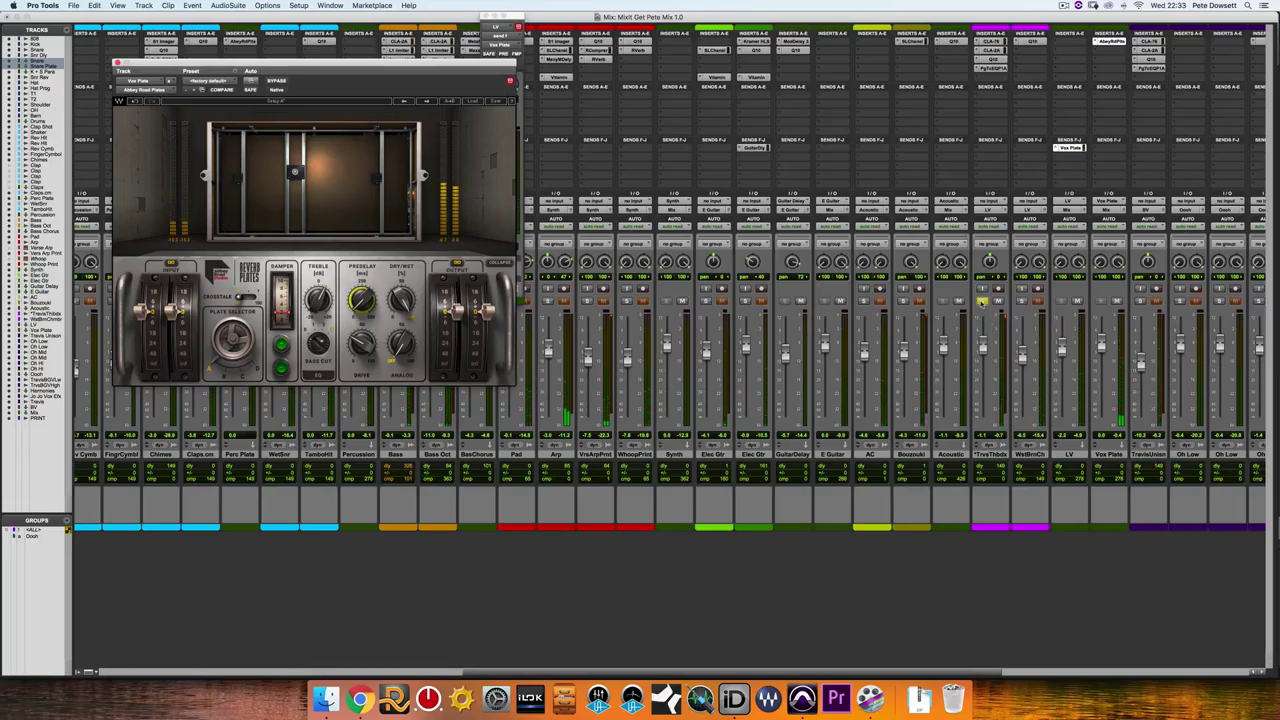
- Unsolo the track, dip and restore the Vox Plate fader, toggle Damper, and lower Treble to 2.6
click(982, 300)
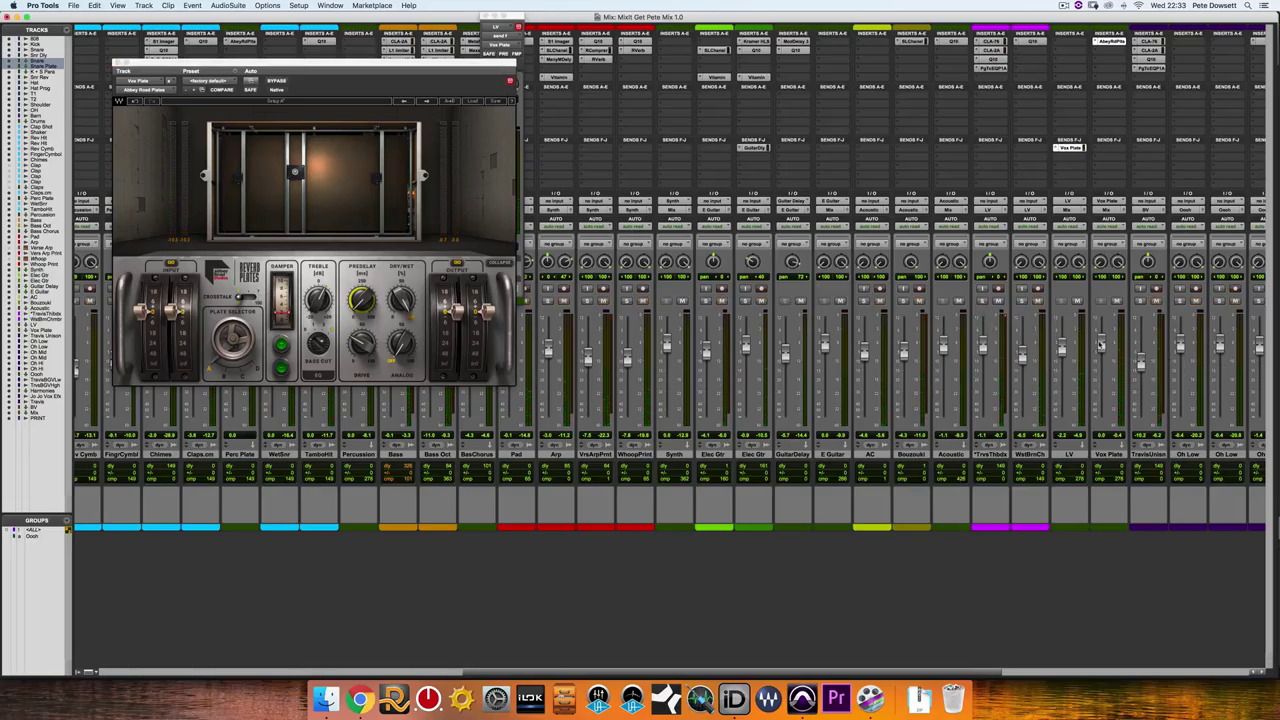
drag(1101, 344, 1100, 418)
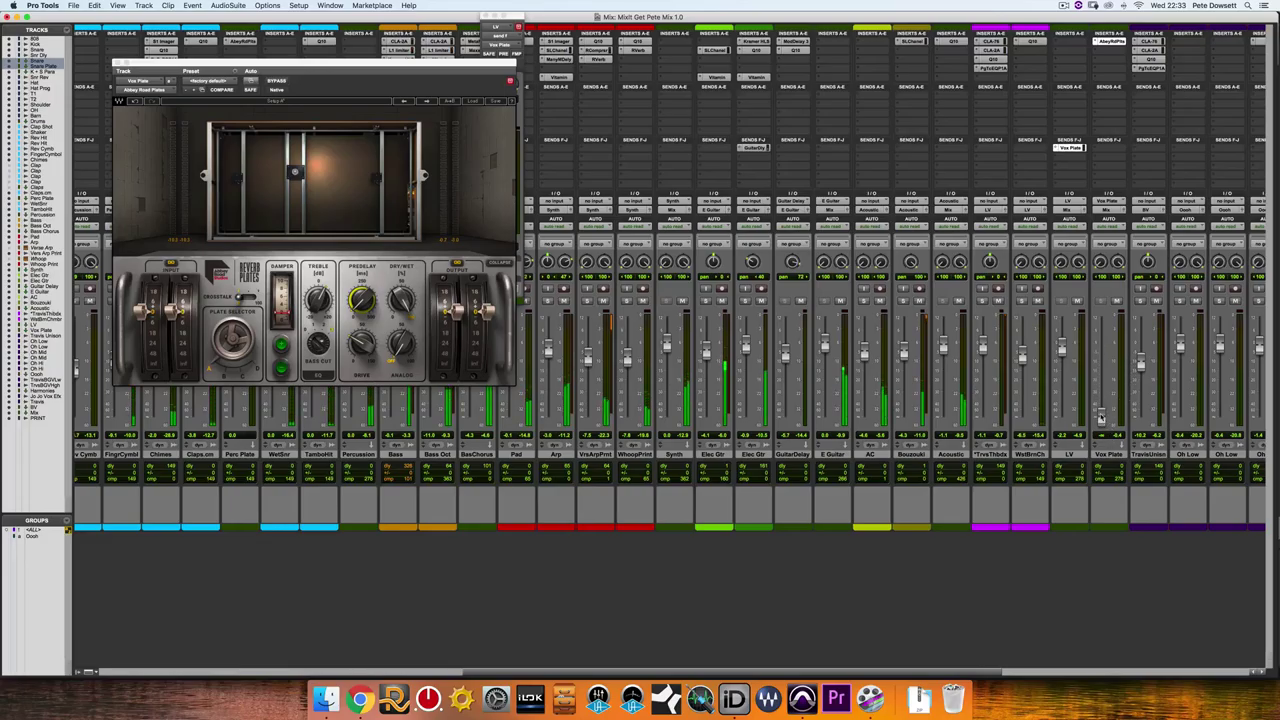
drag(1101, 418, 1101, 360)
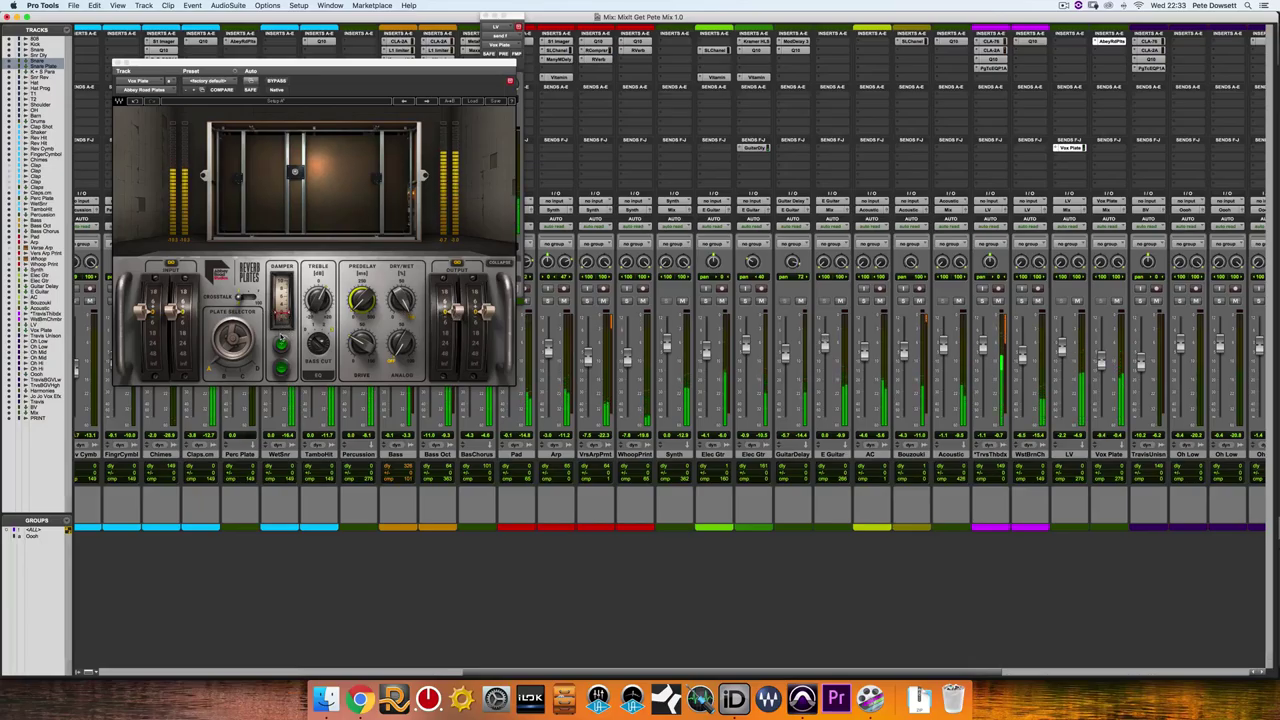
click(282, 344)
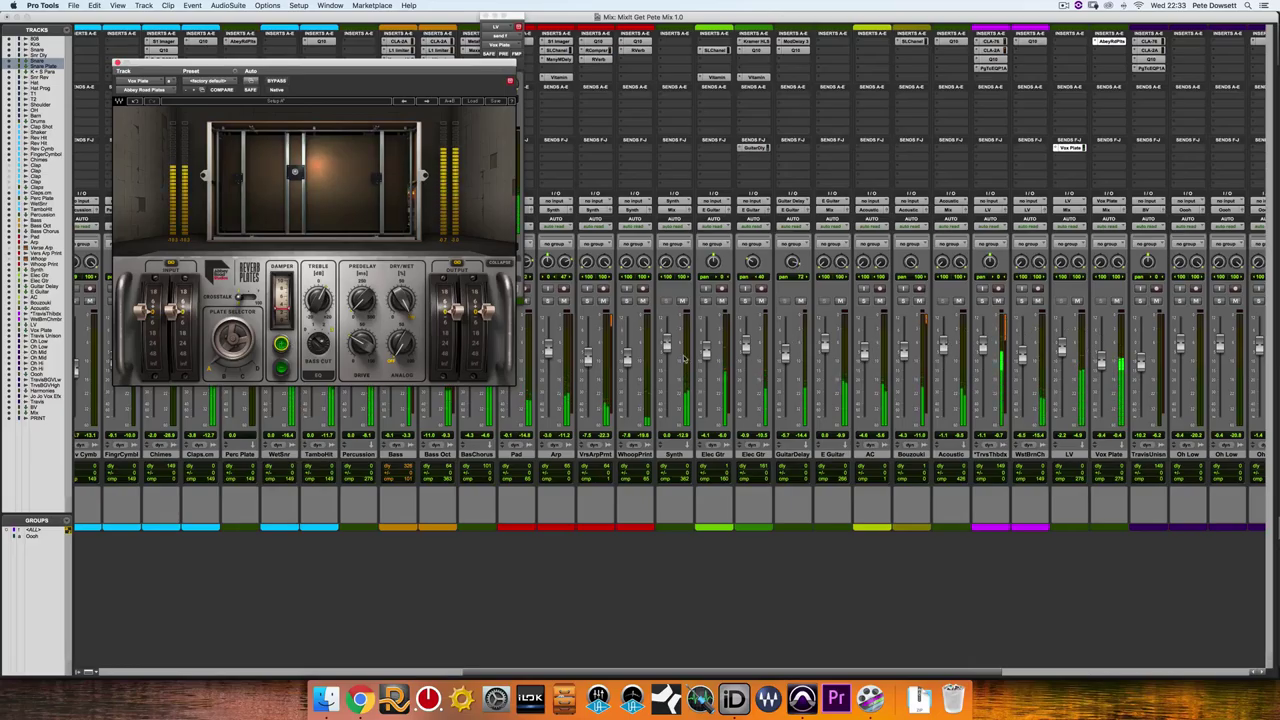
drag(318, 298, 318, 310)
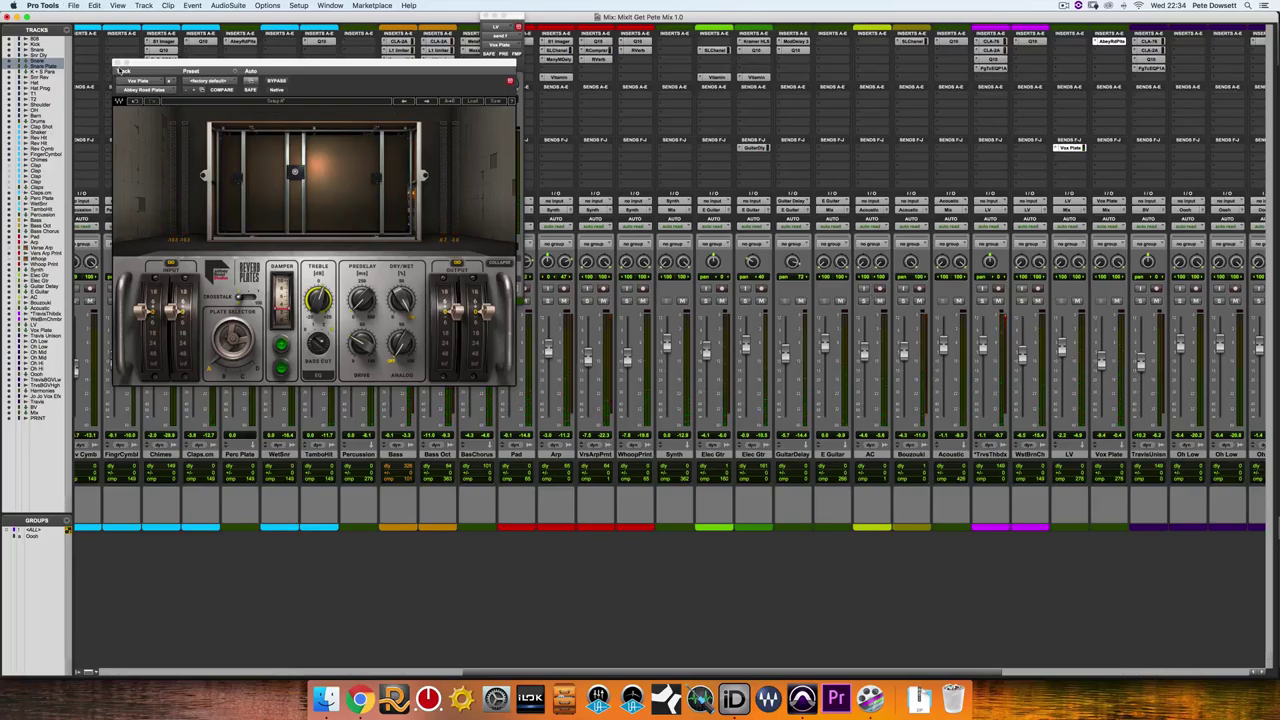
- Close the Vox Plate's Abbey Road Plates window and clear the track selection
click(117, 63)
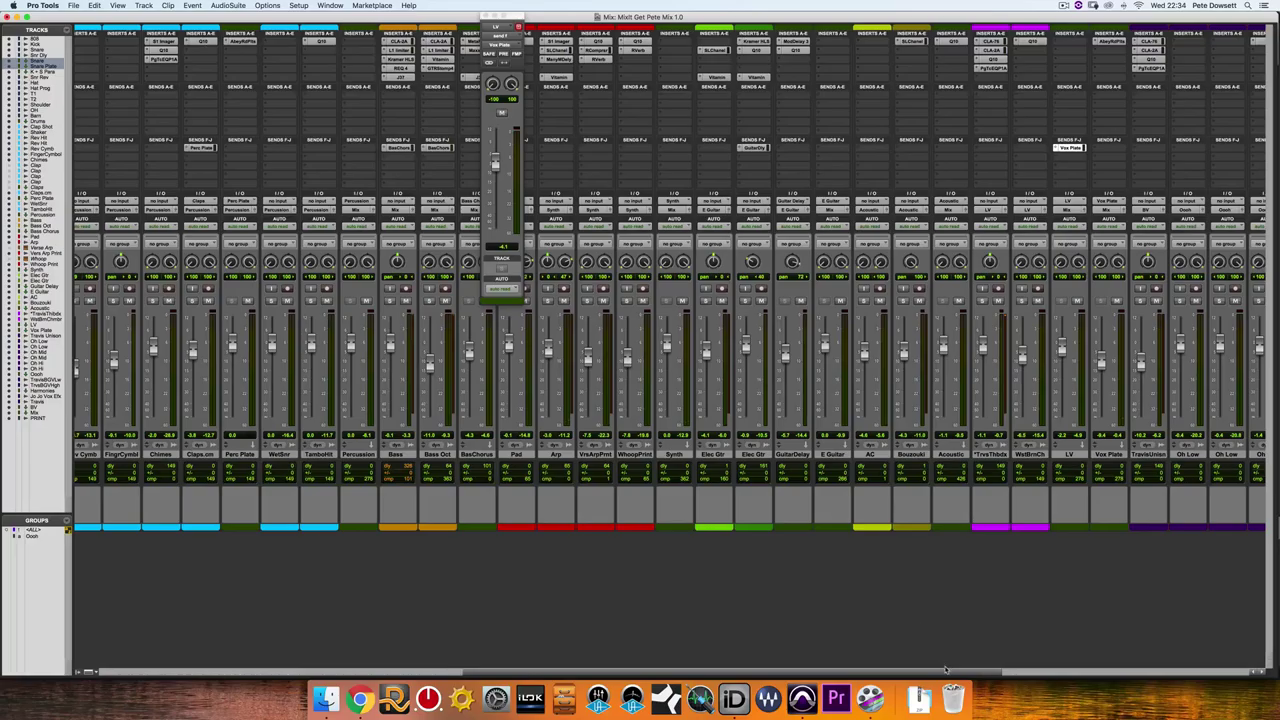
drag(950, 673, 1195, 673)
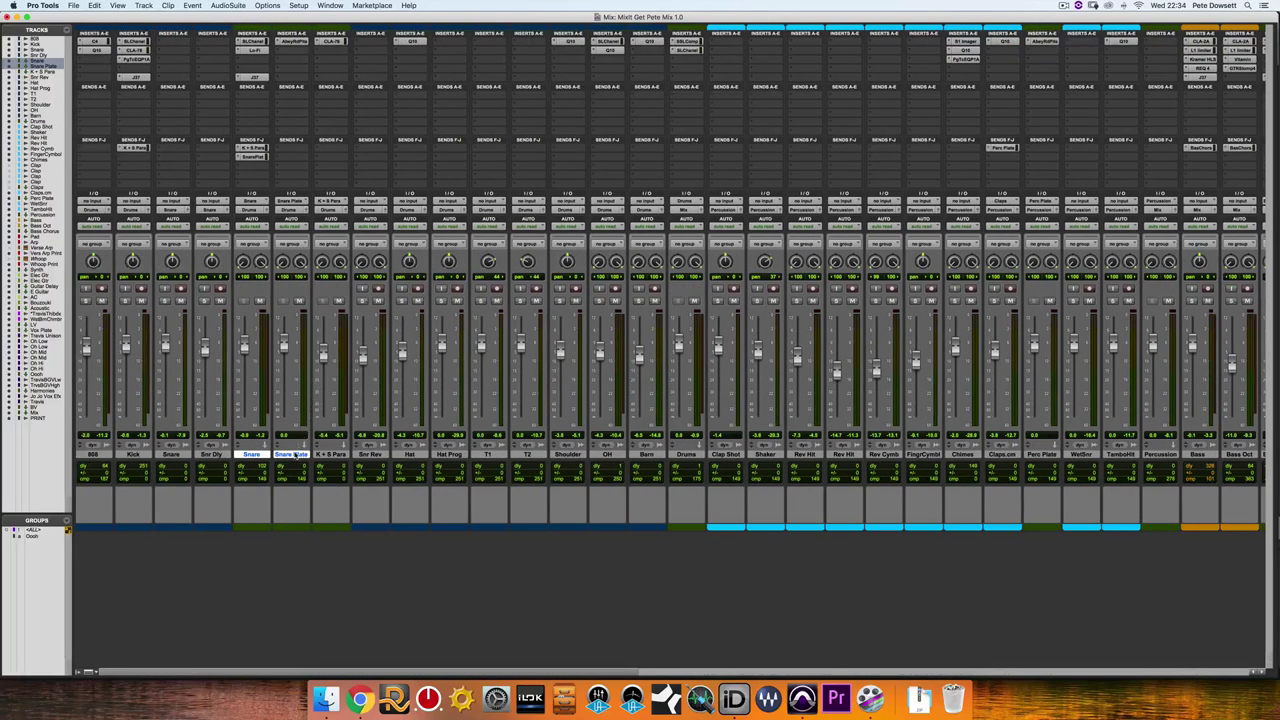
alt+click(293, 455)
- Solo the Snare track and open the AbbeyRdPlts plug-in on Snare Plate, moving its window aside
click(164, 300)
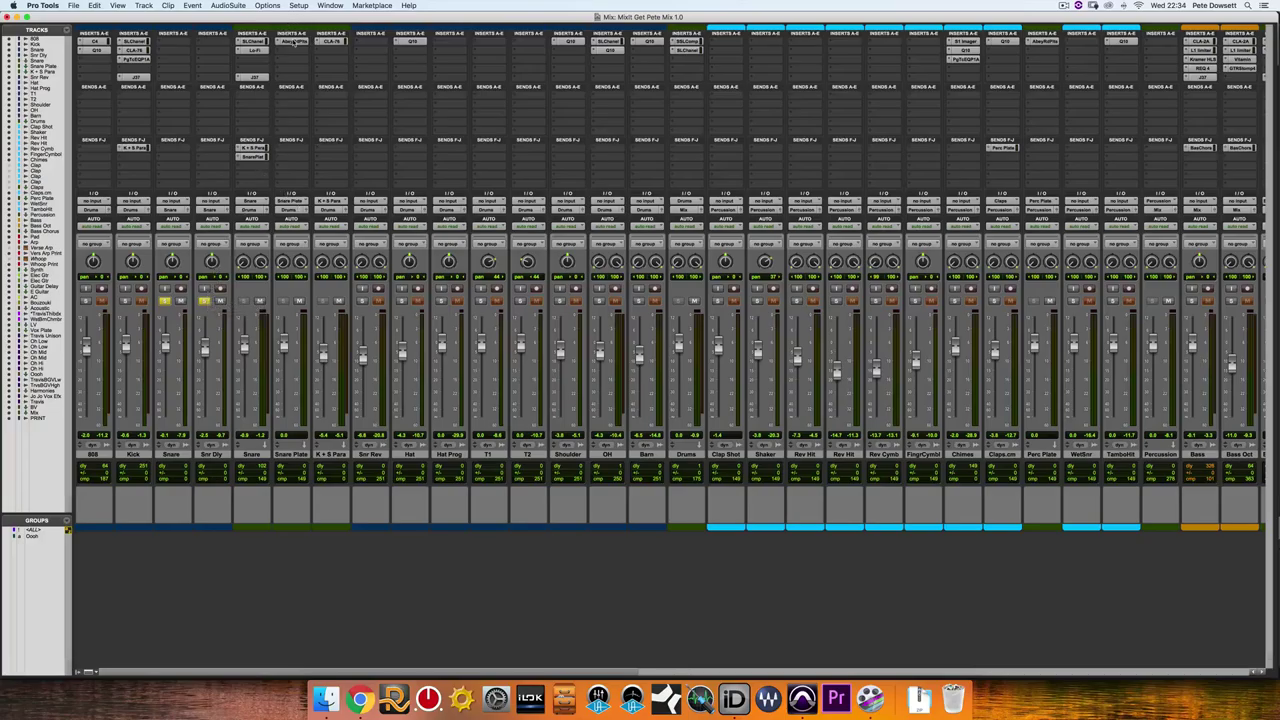
click(293, 42)
drag(436, 50, 851, 40)
- Raise the Snare's plate send to 0 dB and nudge the reverb's treble slightly
click(251, 157)
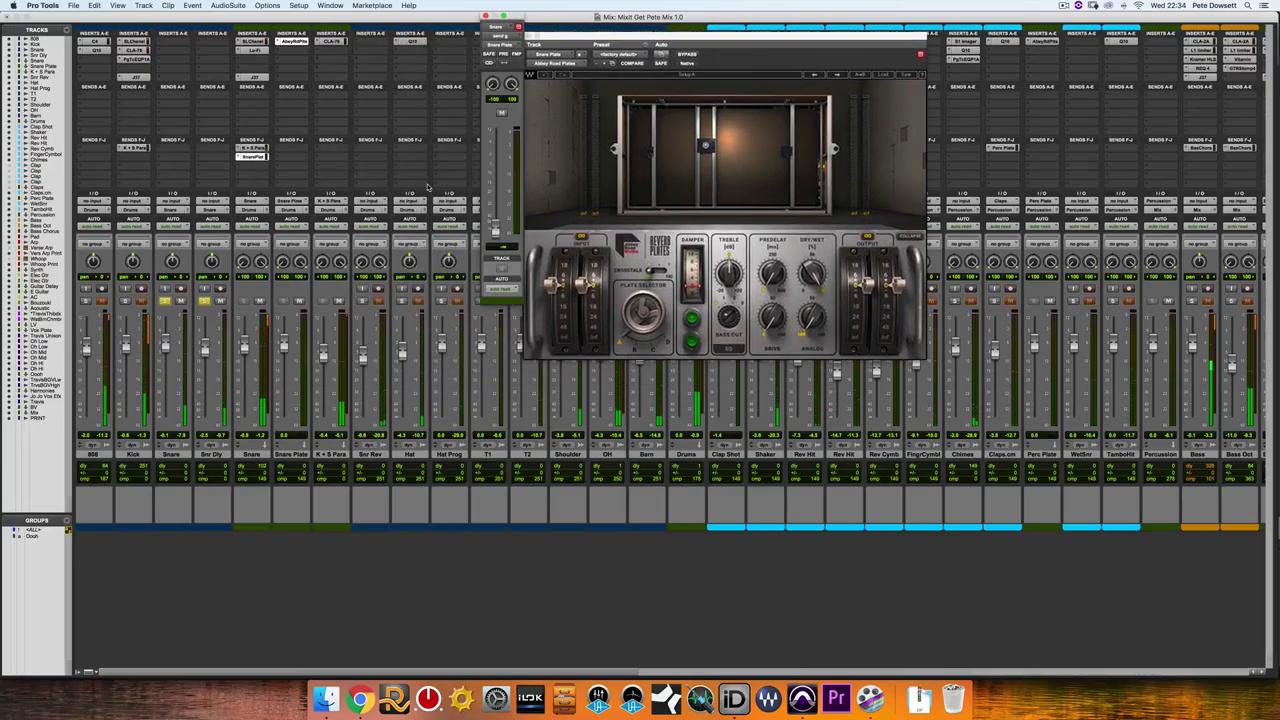
drag(494, 228, 497, 160)
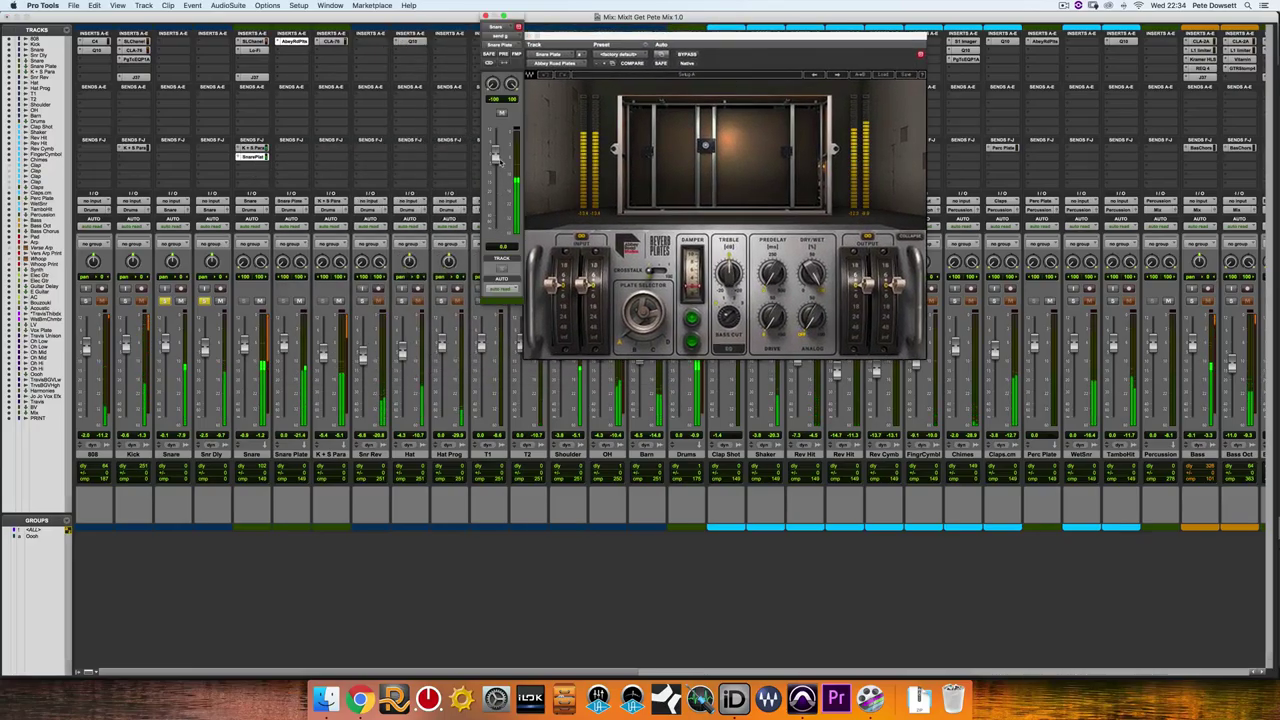
click(728, 318)
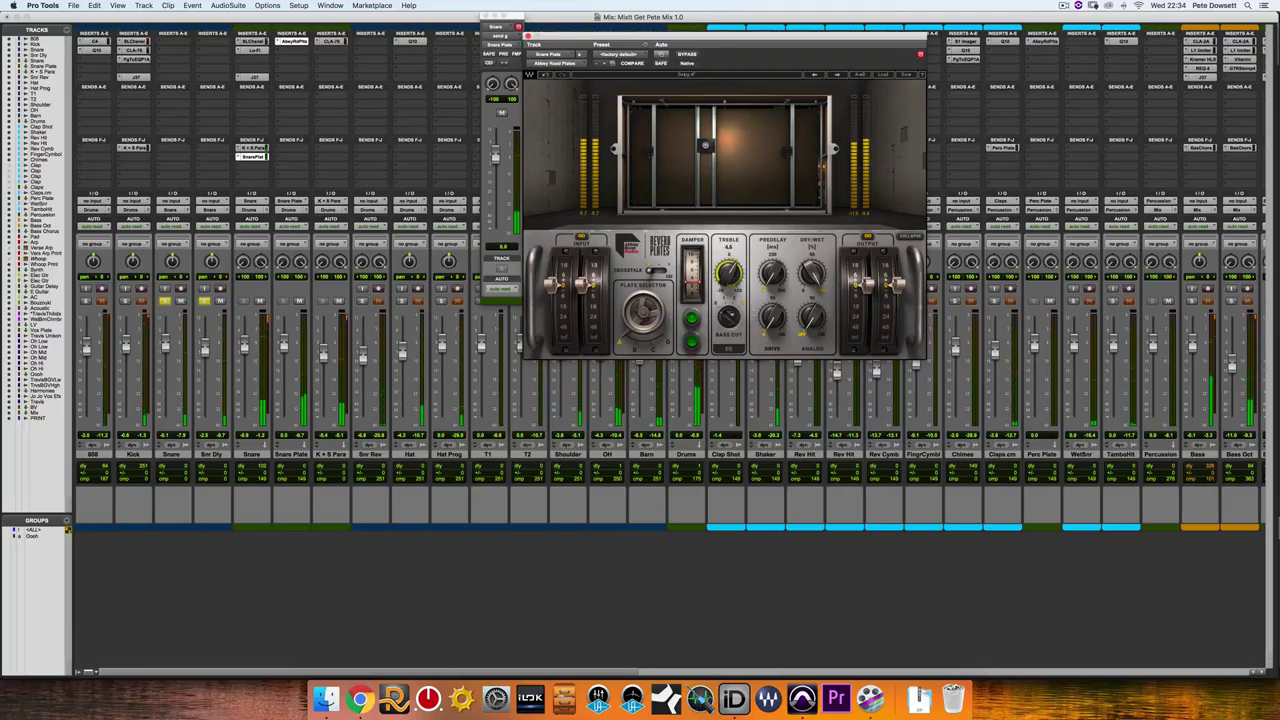
drag(728, 272, 728, 266)
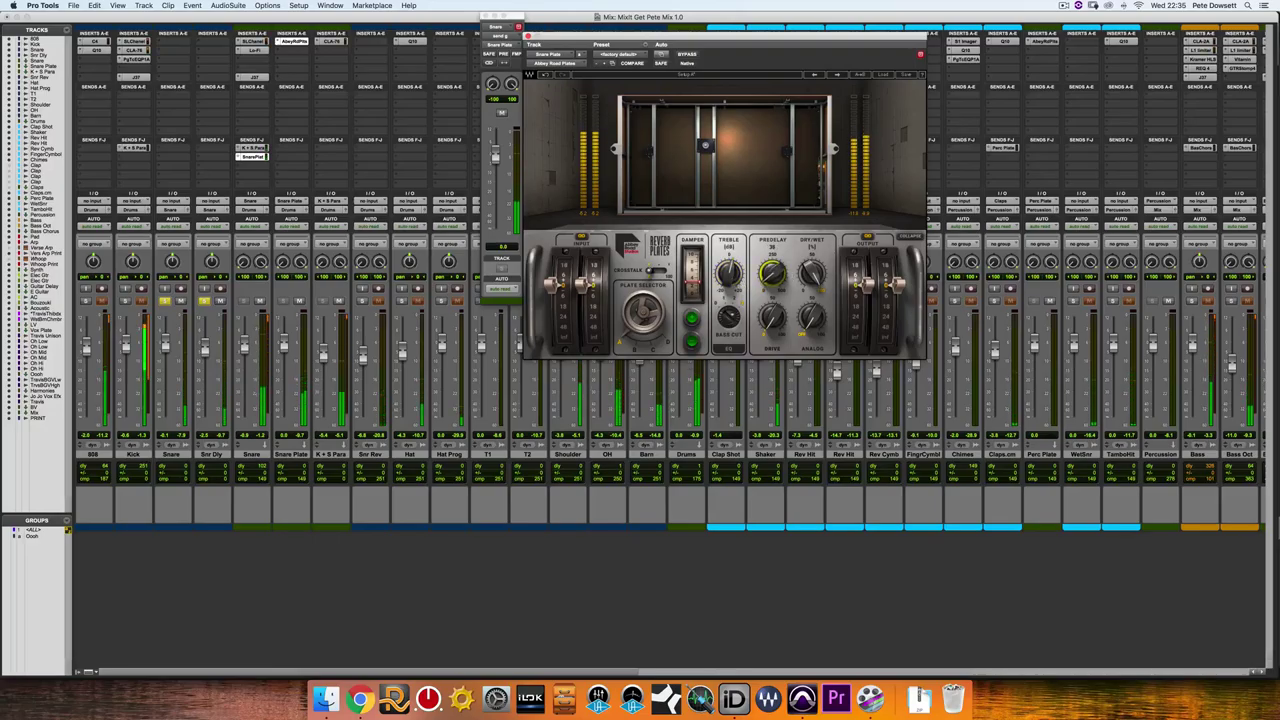
- Audition several reverb plates and raise the Snare Plate return to about -15.6 dB
click(661, 341)
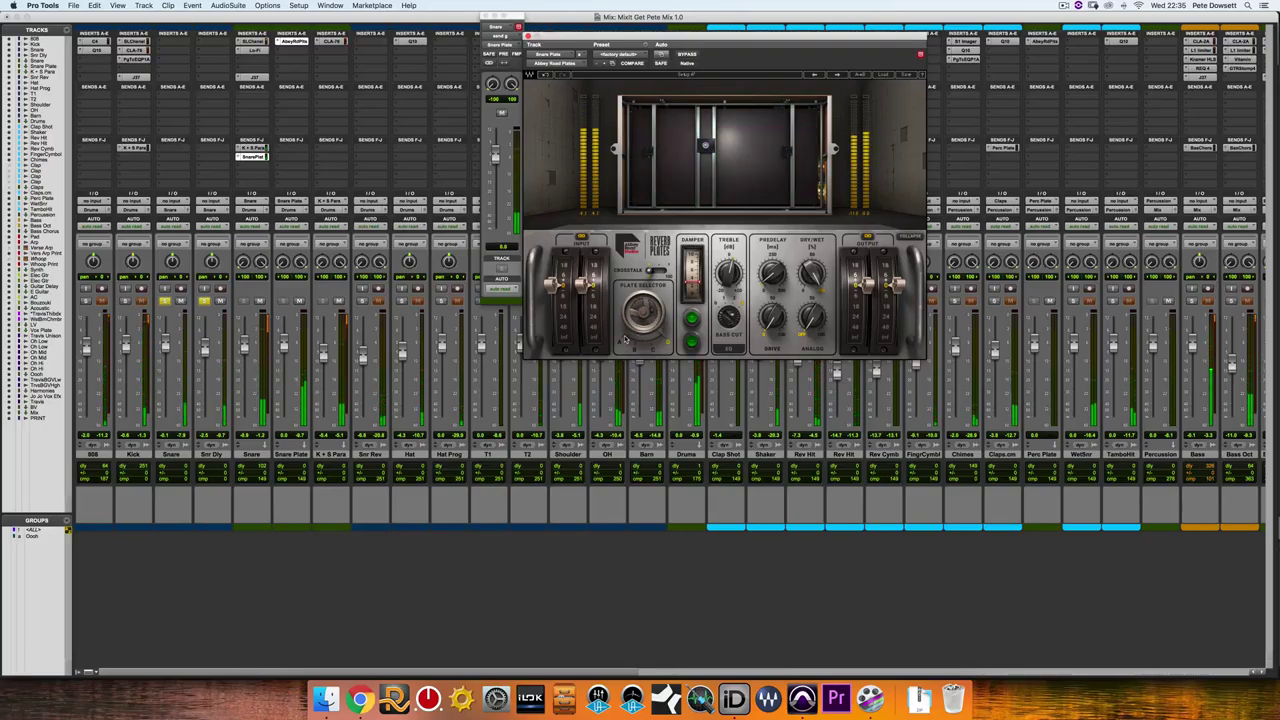
click(623, 340)
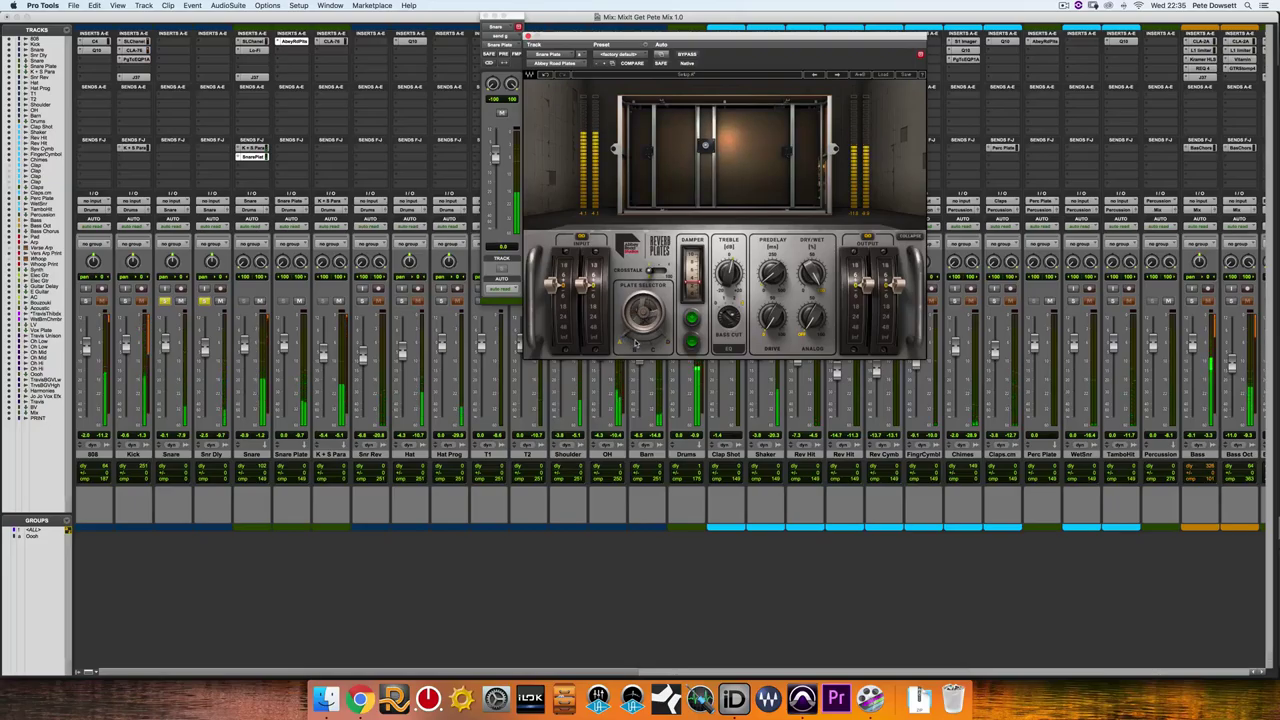
click(634, 343)
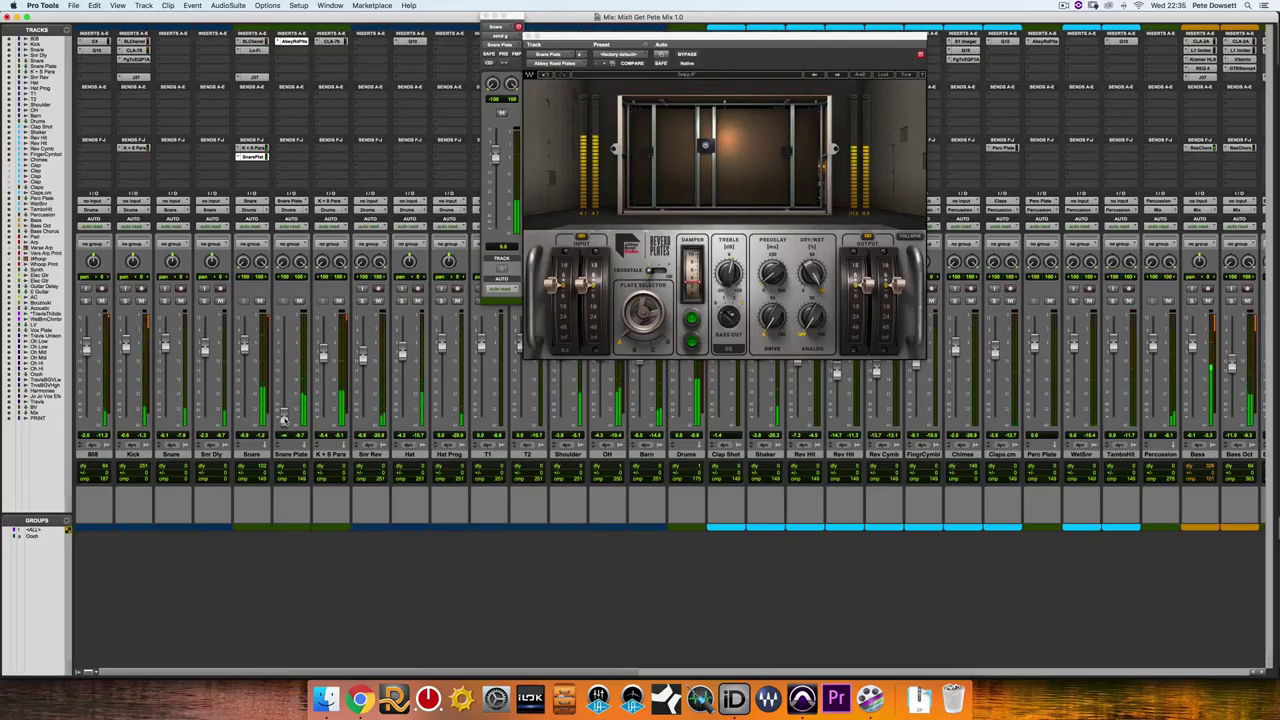
drag(284, 416, 284, 370)
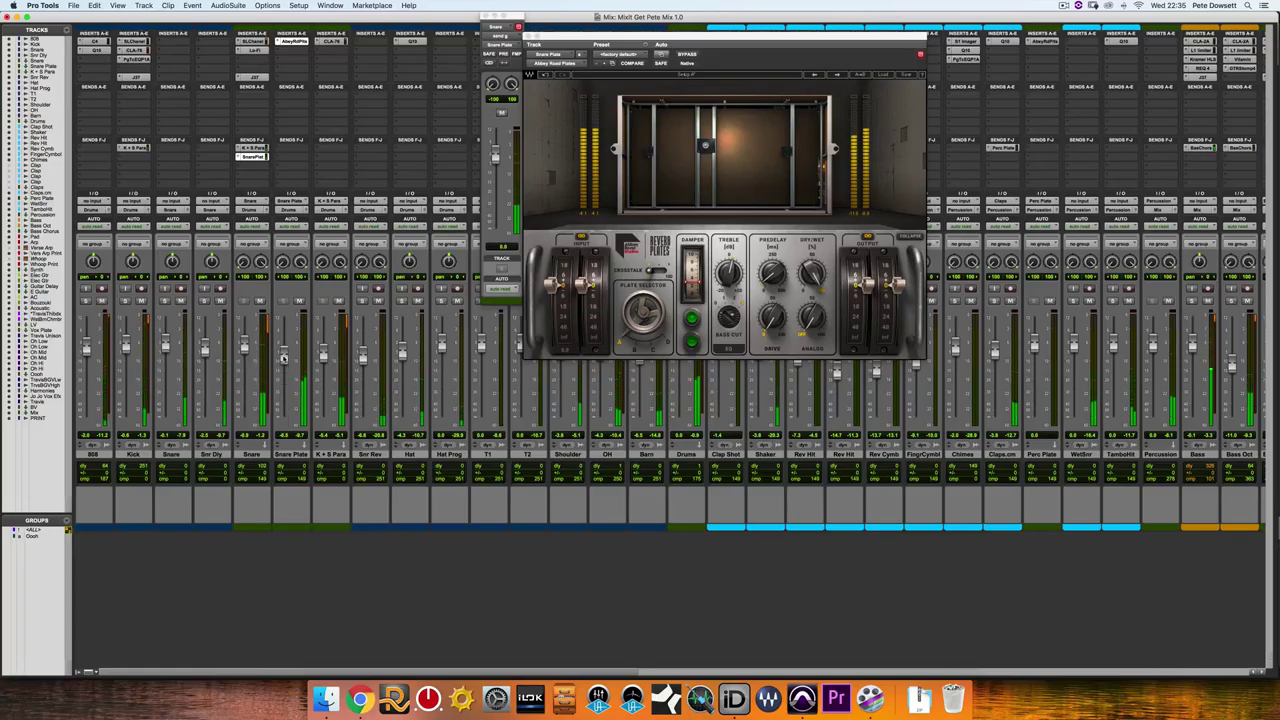
click(636, 346)
click(284, 355)
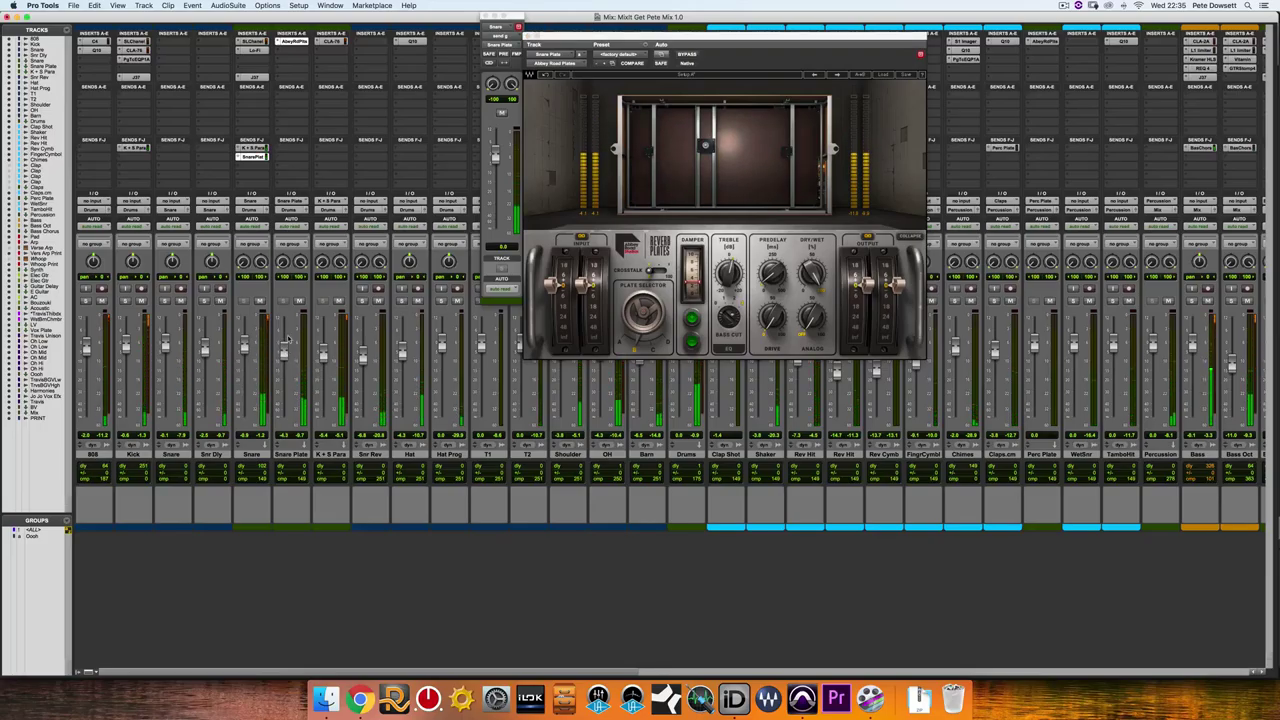
- Mute and unmute the Snare Plate to compare, then close the send and reverb windows
click(298, 301)
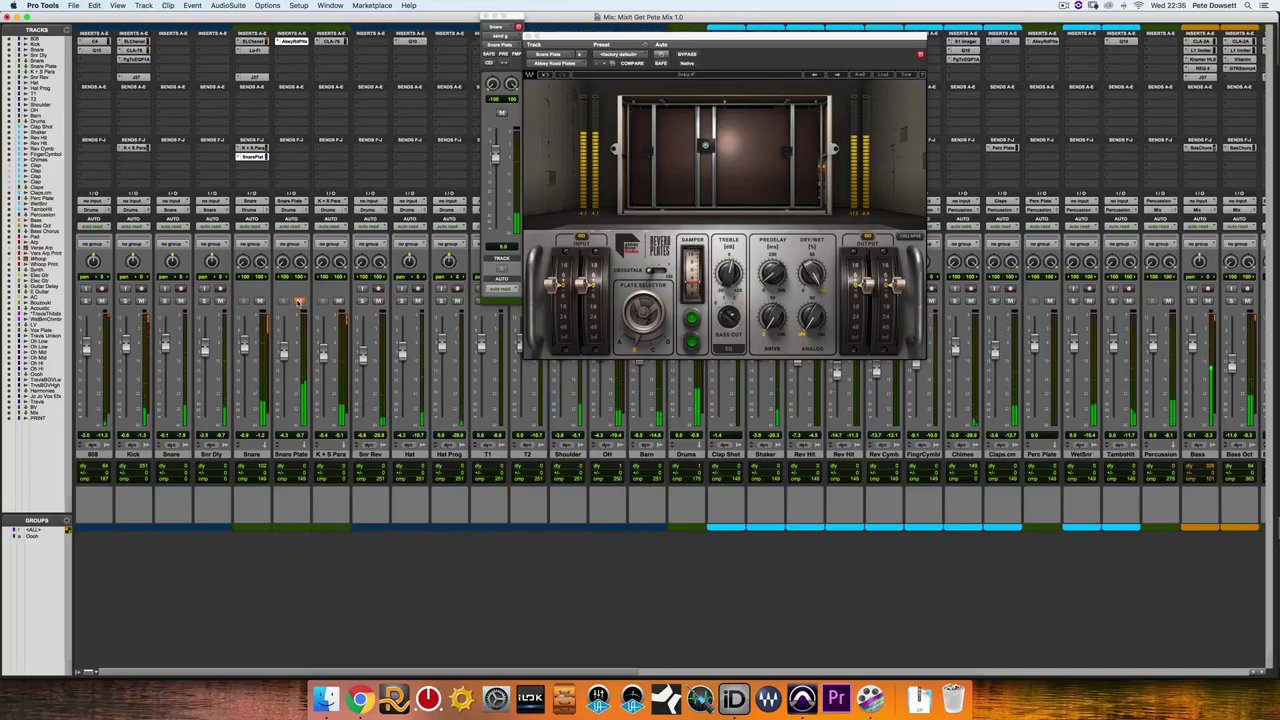
click(298, 301)
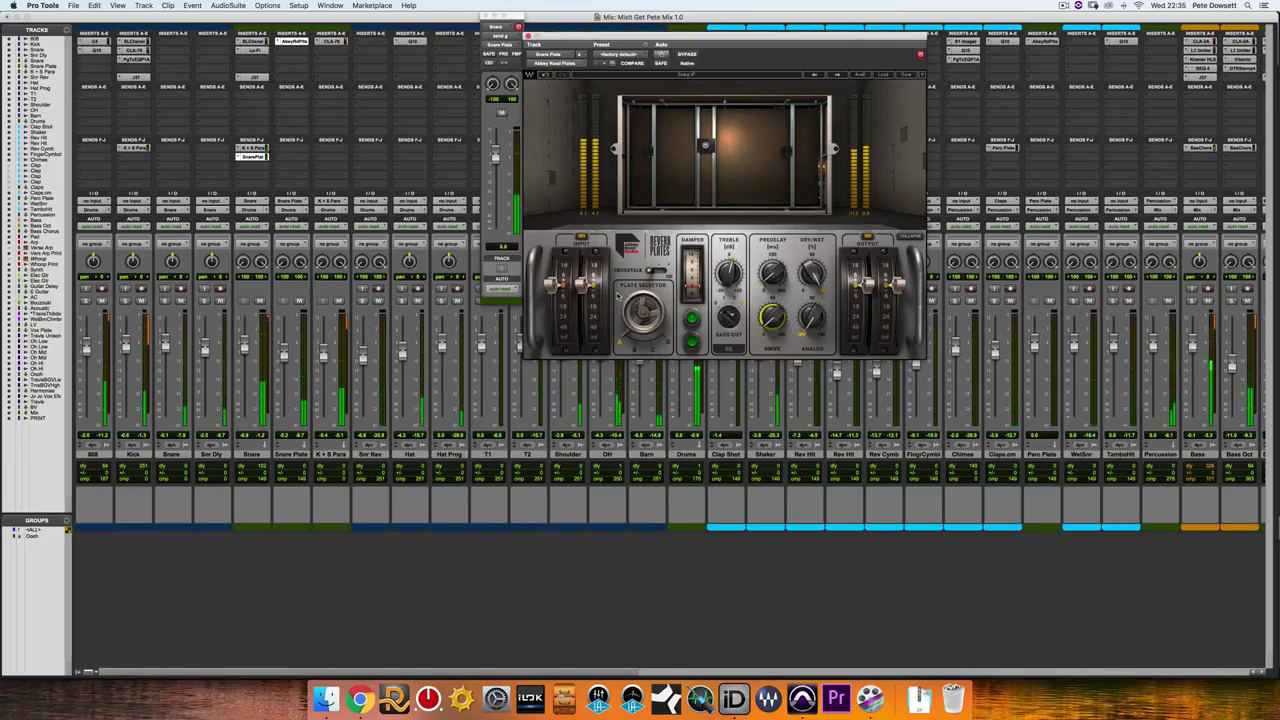
click(519, 26)
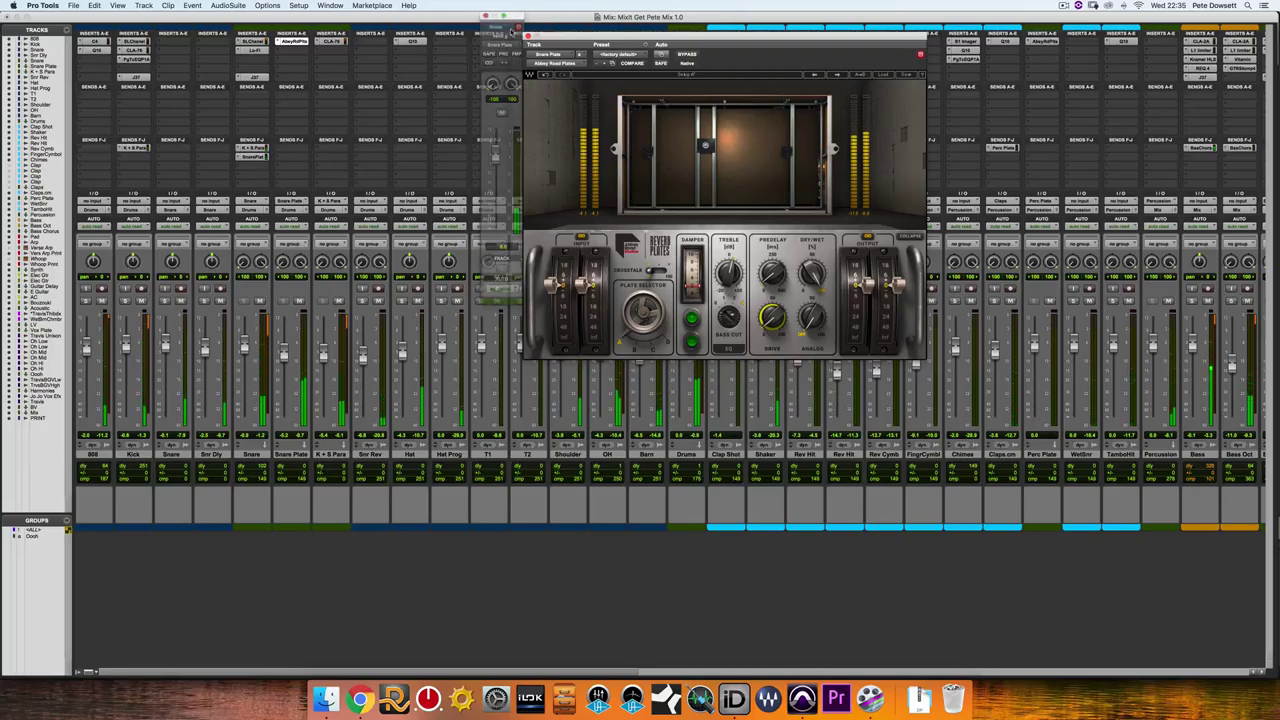
click(527, 37)
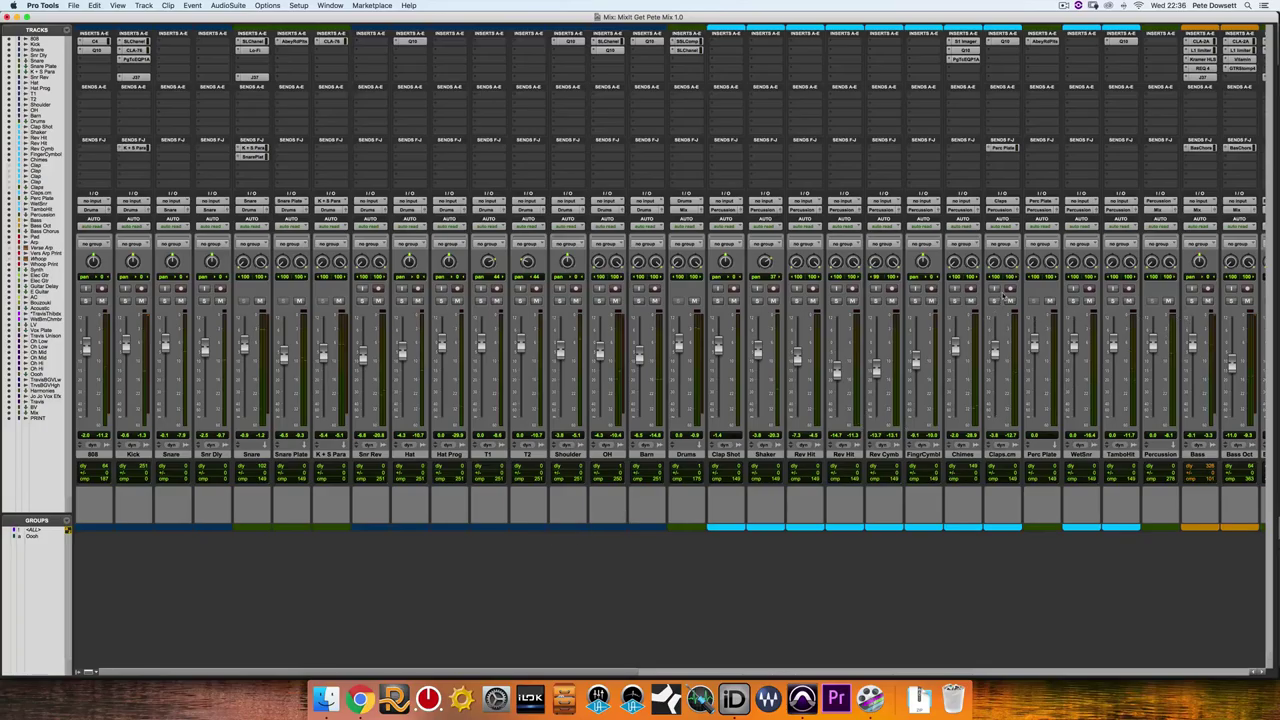
- Solo Claps.cm, send it to Perc Plate at 0 dB, and lower the plate's treble to -5.8
click(995, 300)
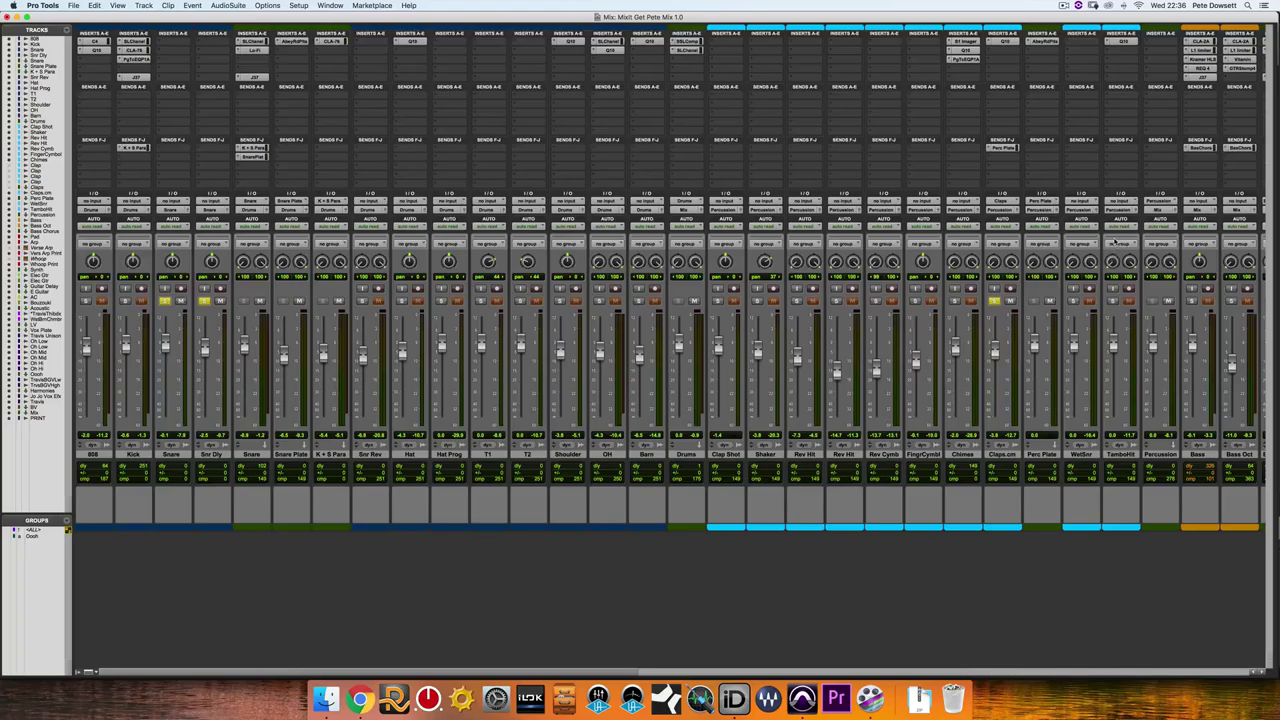
click(1002, 148)
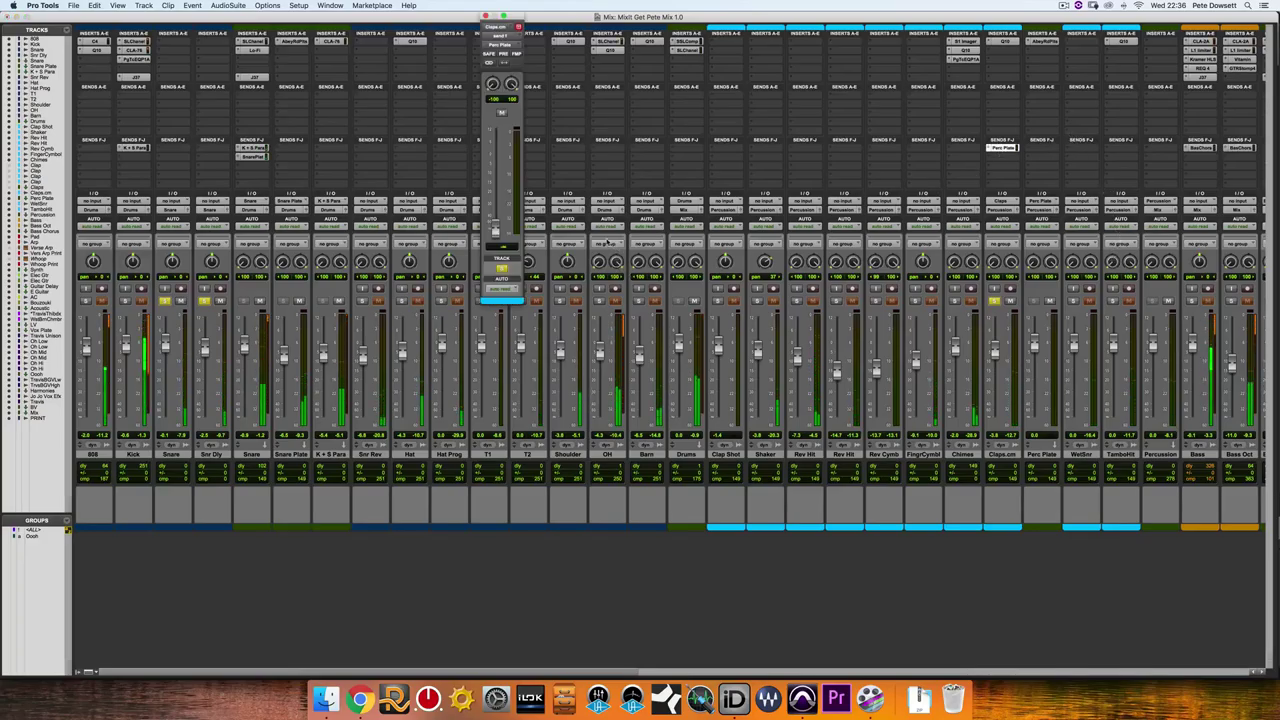
drag(494, 228, 494, 155)
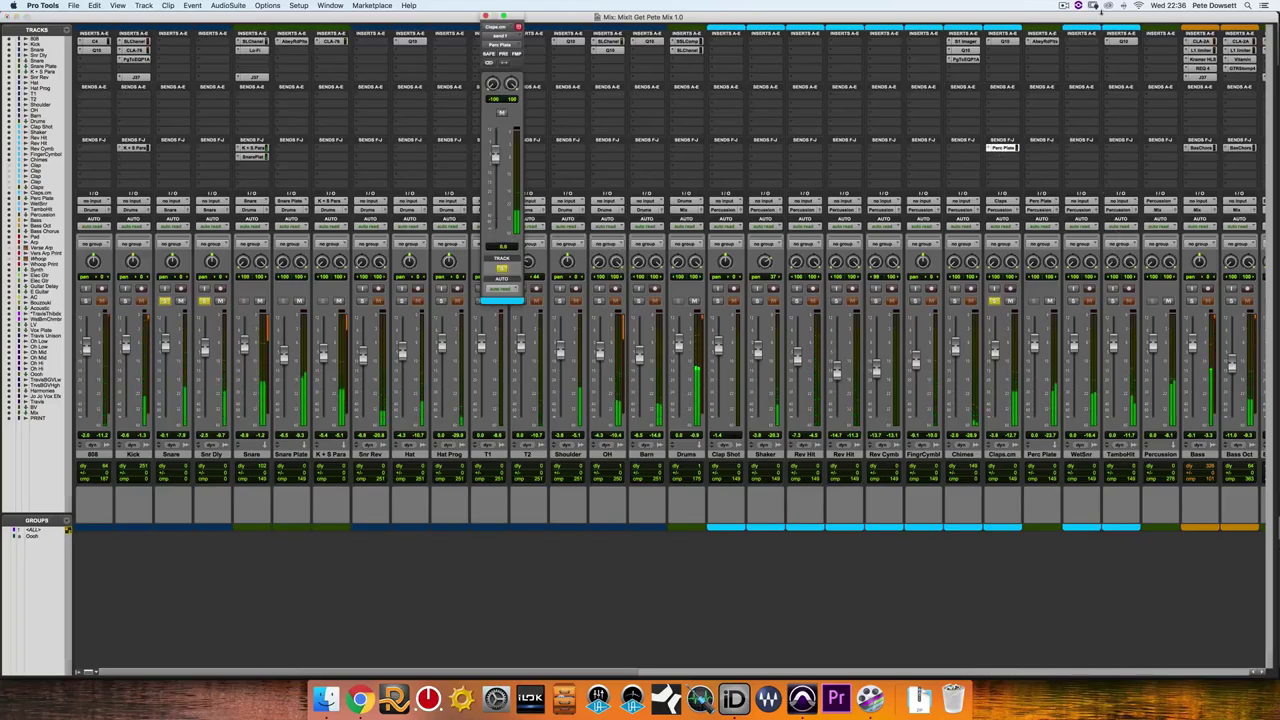
click(1041, 40)
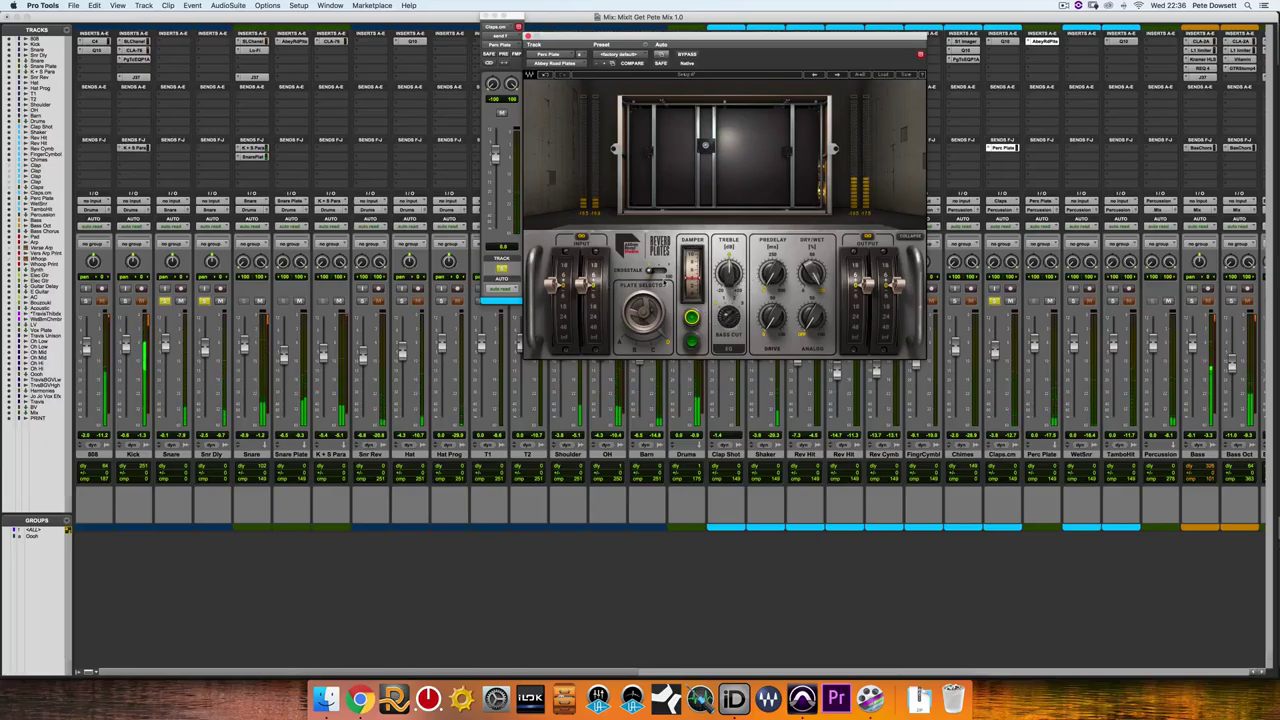
mouse_move(729, 273)
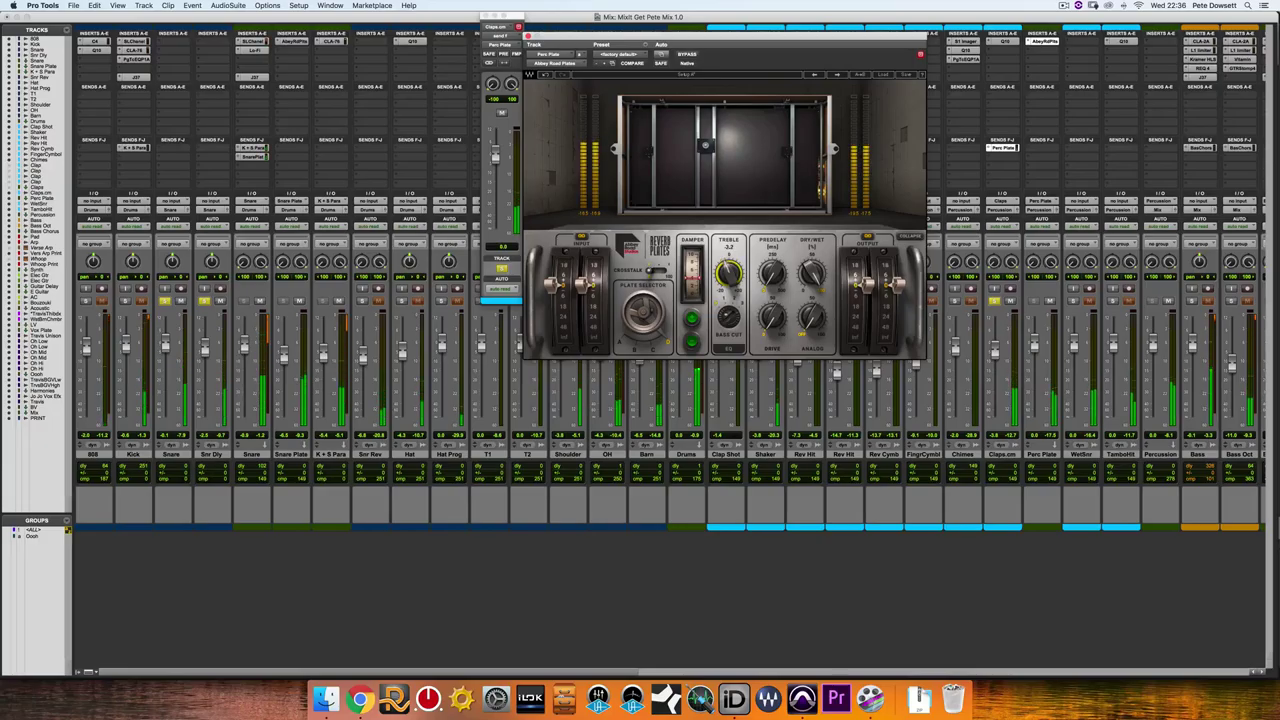
scroll(729, 273, down, 9)
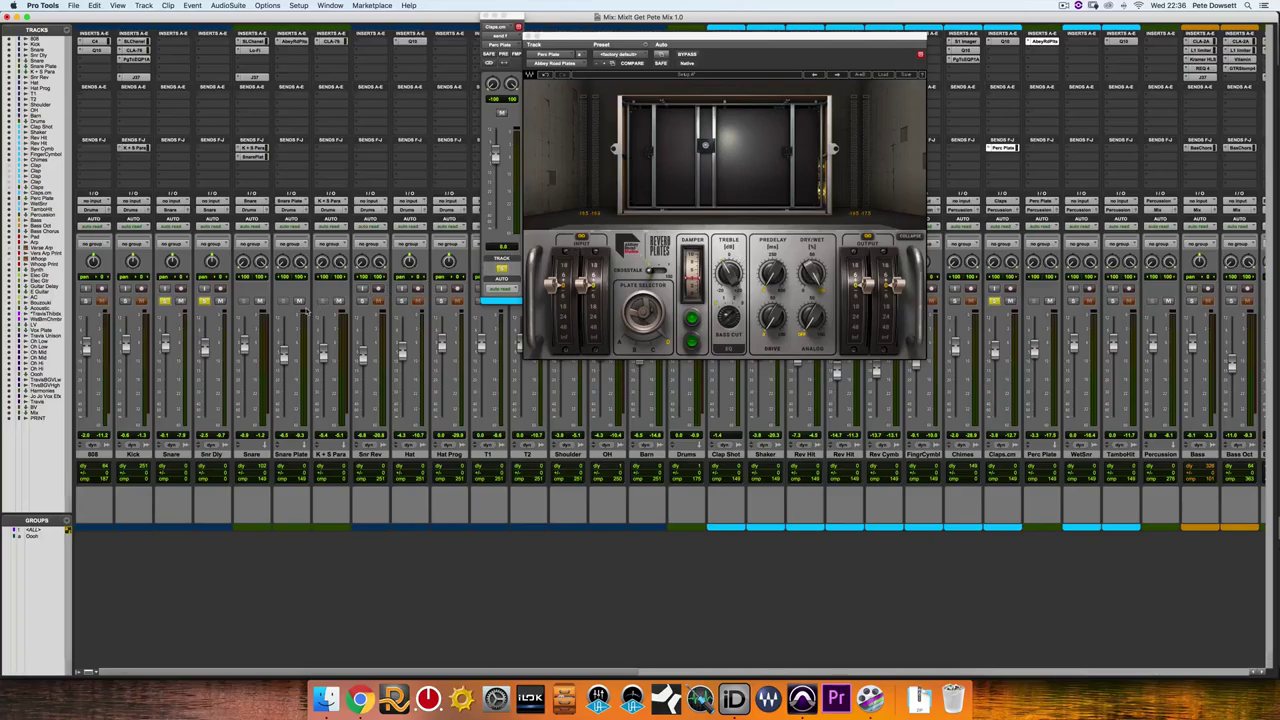
- Select Snare Plate and Perc Plate, play the mix, and A/B both plates with mute, leaving them unmuted
click(283, 455)
super+click(1042, 455)
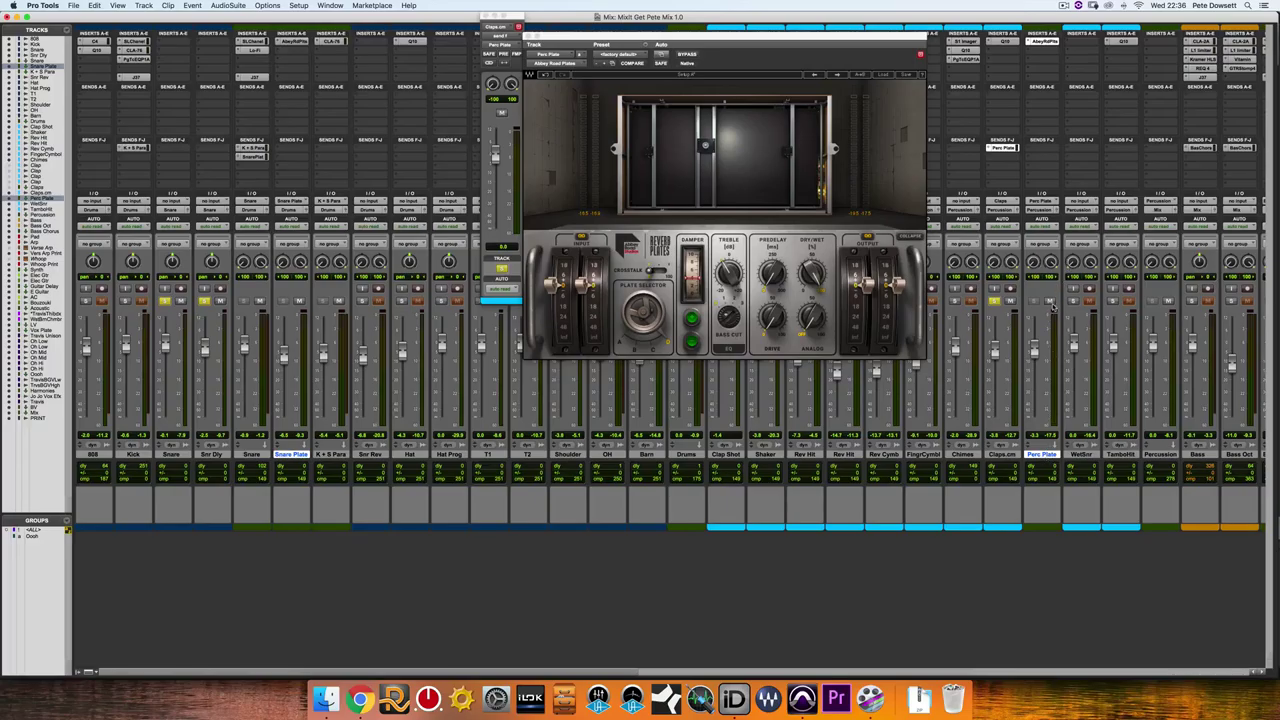
key(space)
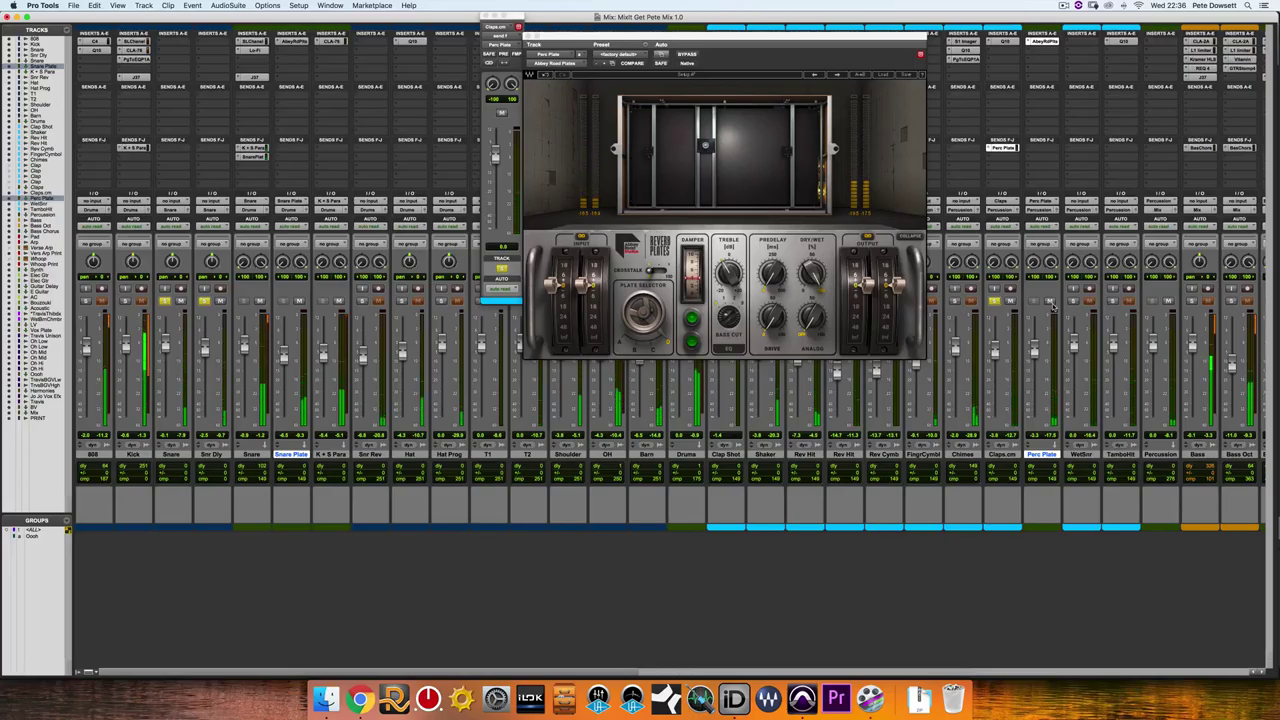
click(1049, 301)
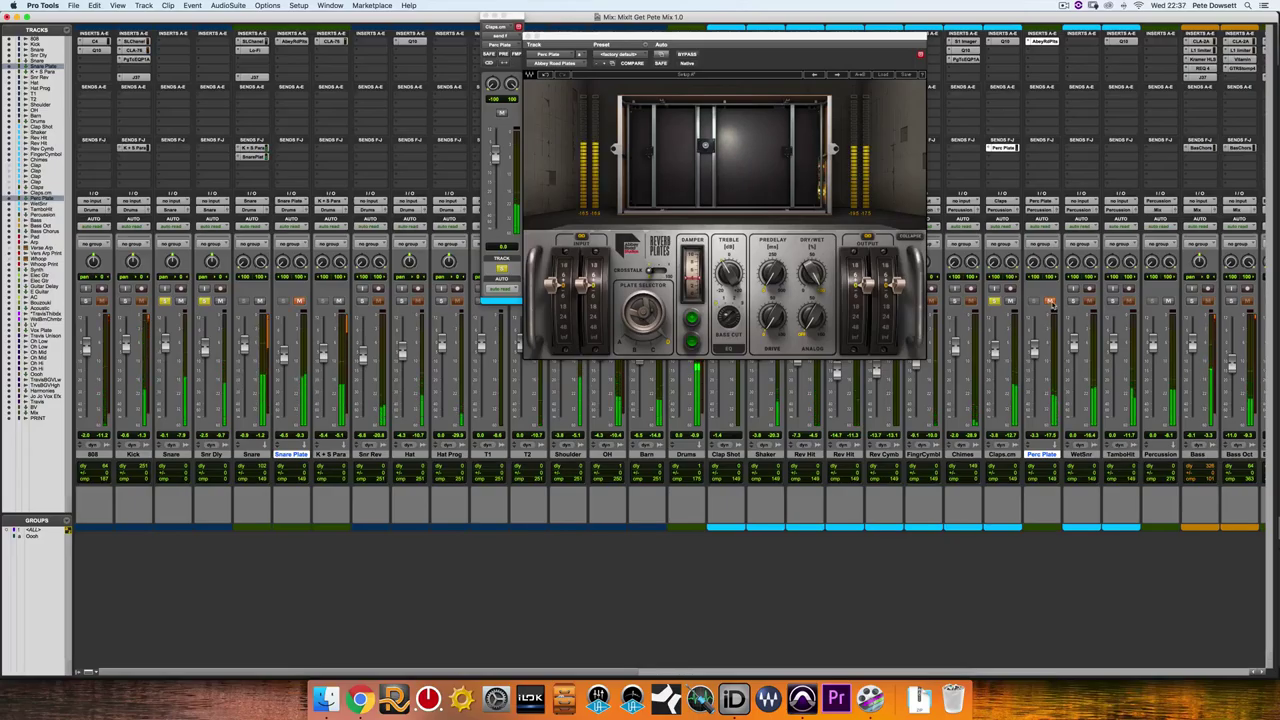
click(1049, 301)
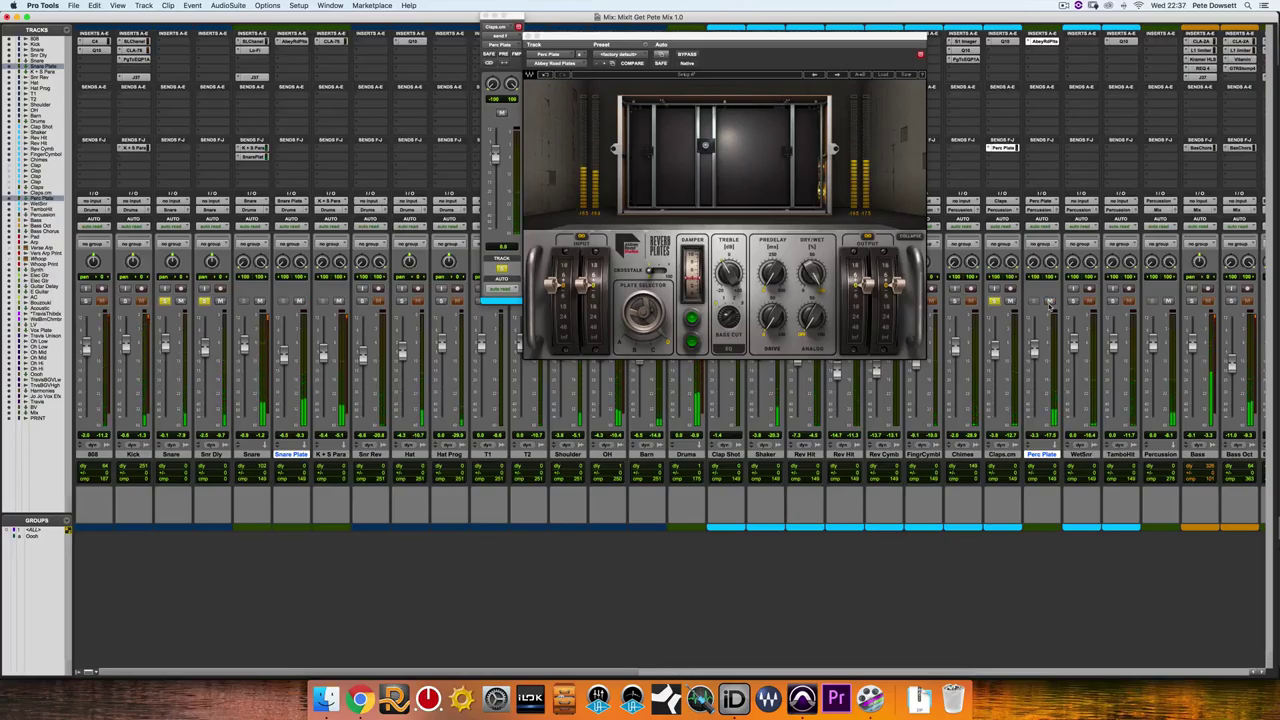
click(1049, 301)
click(1049, 301)
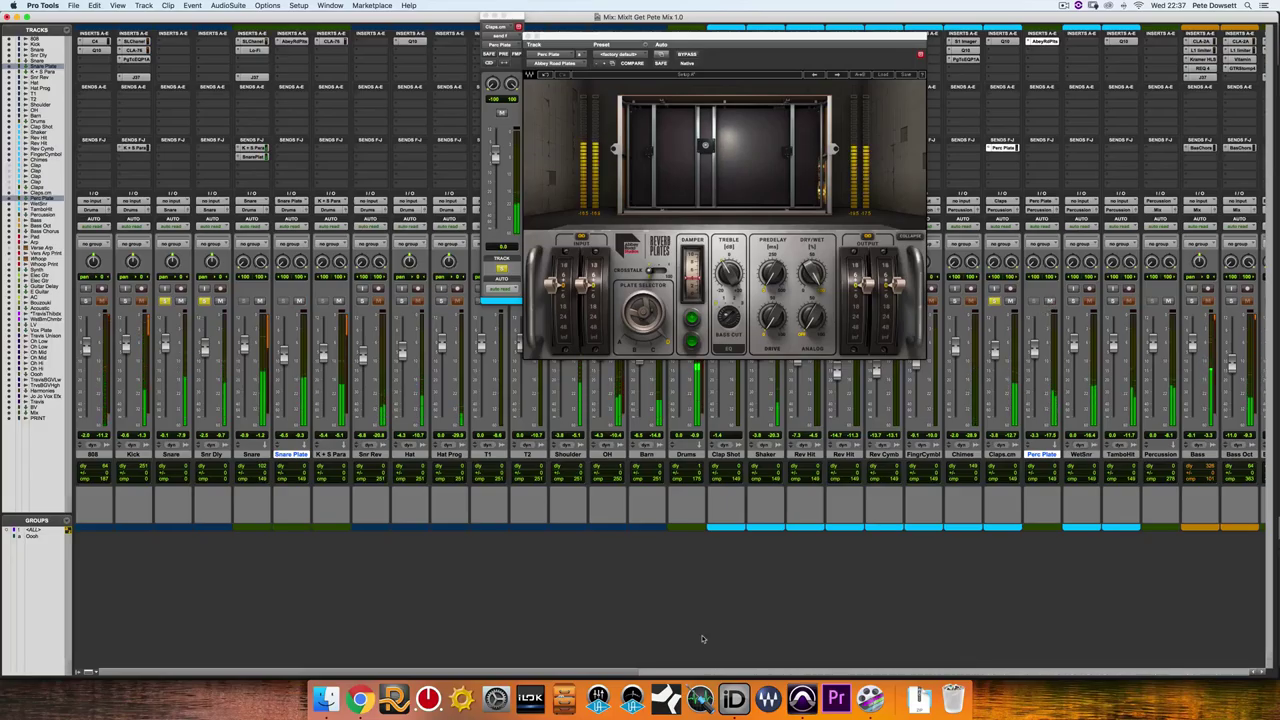
- Move the reverb window aside and close the Perc Plate send and reverb windows
click(1261, 673)
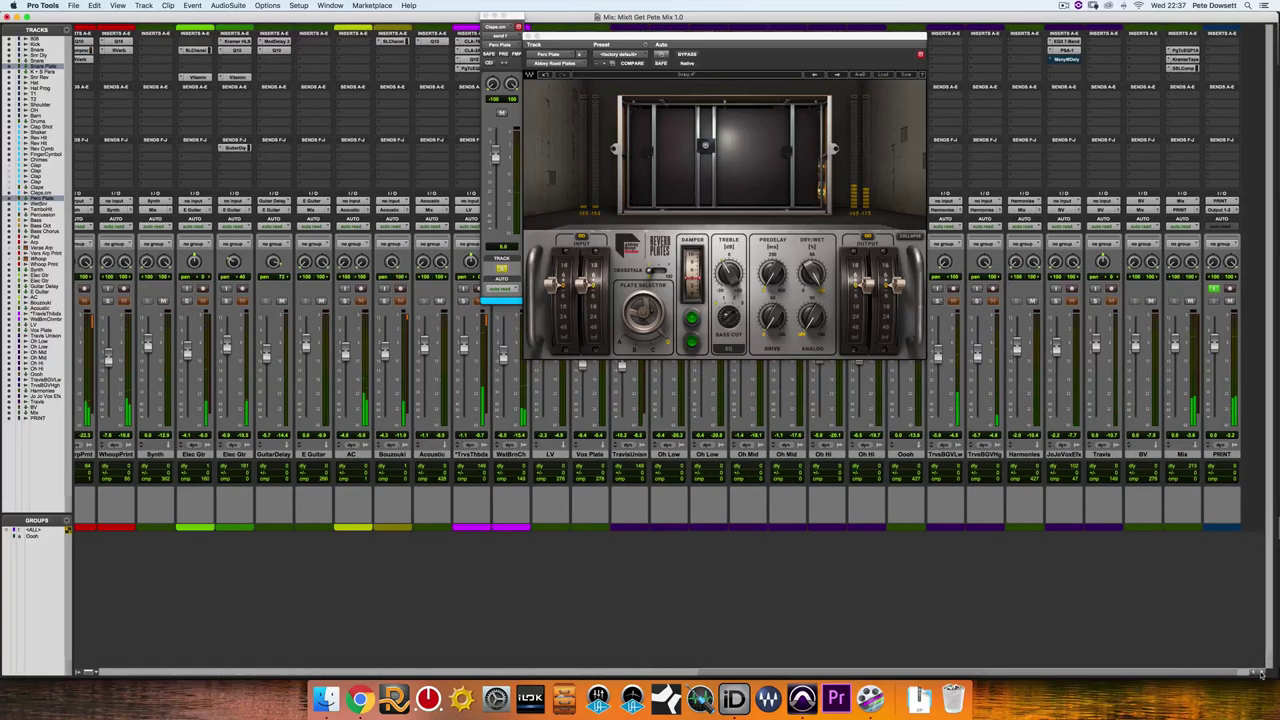
click(1261, 673)
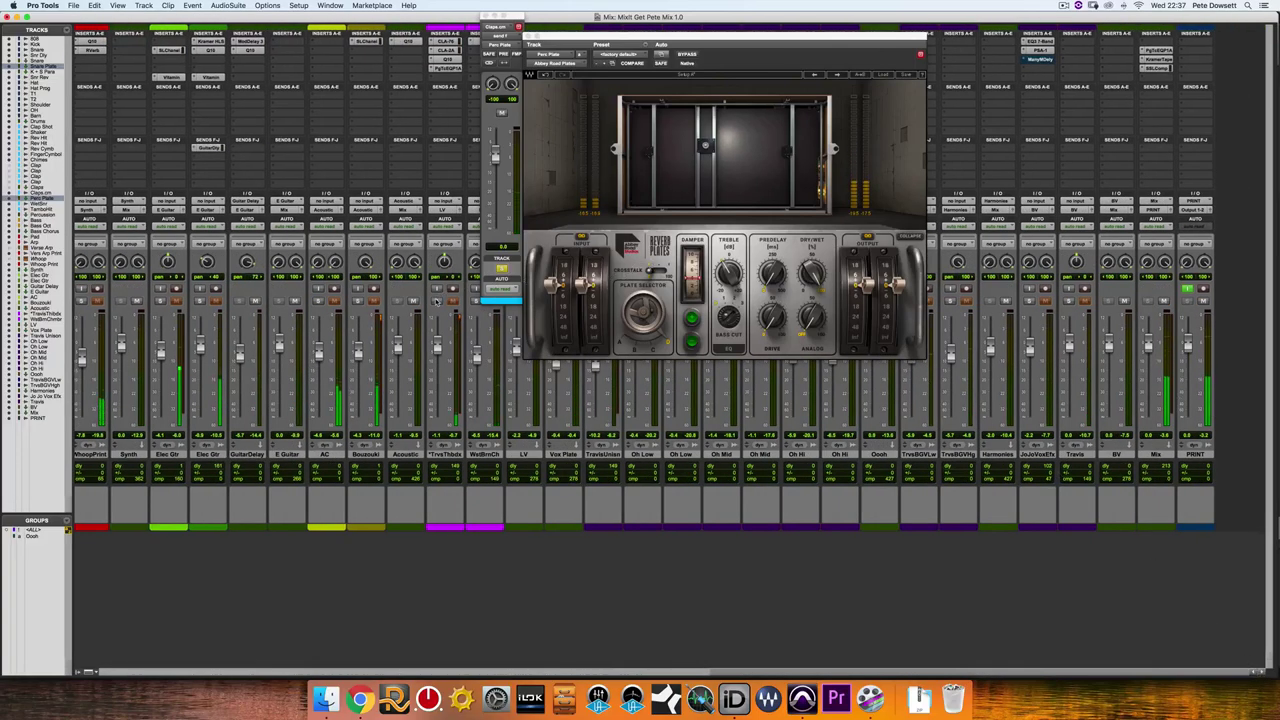
drag(676, 45, 199, 26)
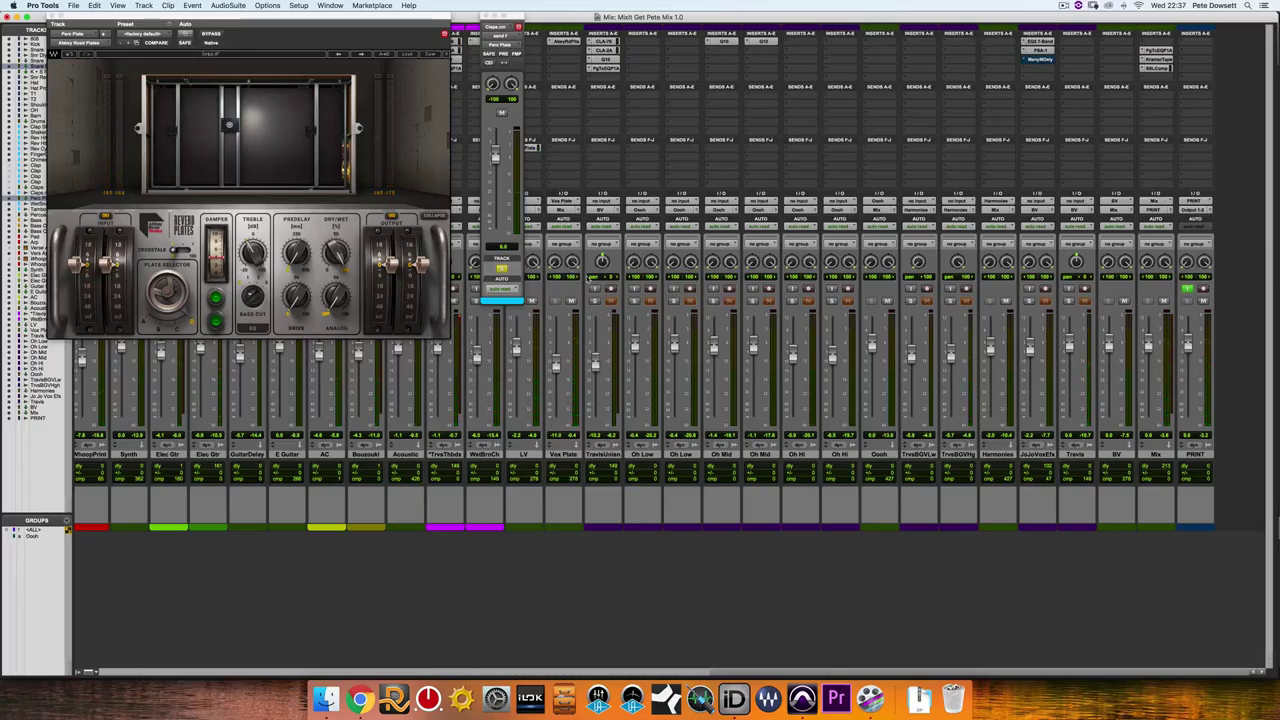
click(485, 16)
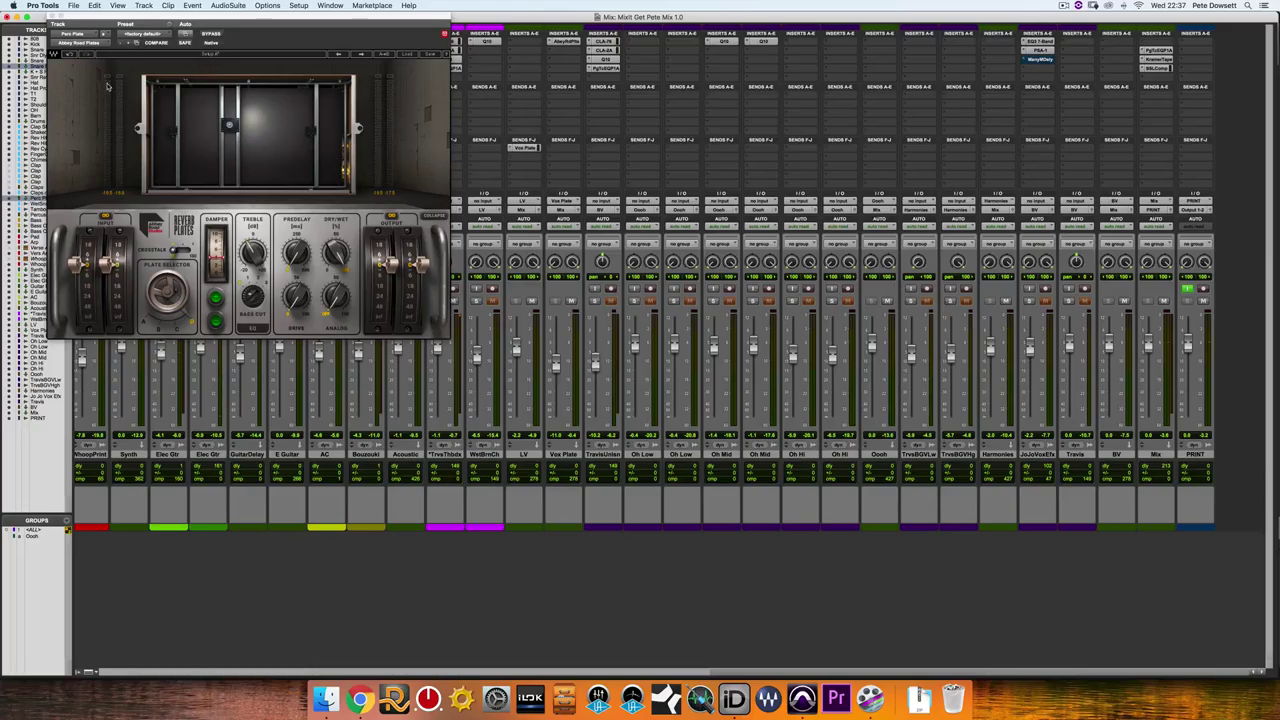
click(51, 15)
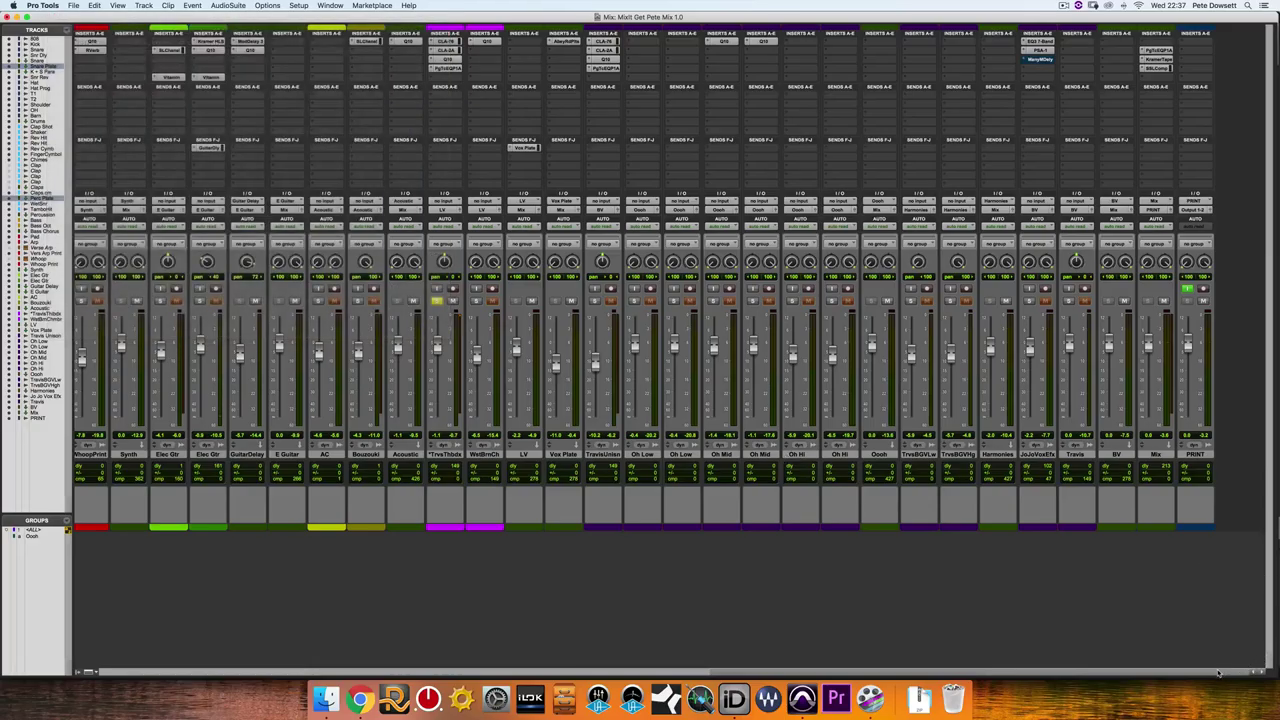
- Scroll to the guitar strips, then solo and select the second Elec Gtr channel
scroll(645, 655, left, 10)
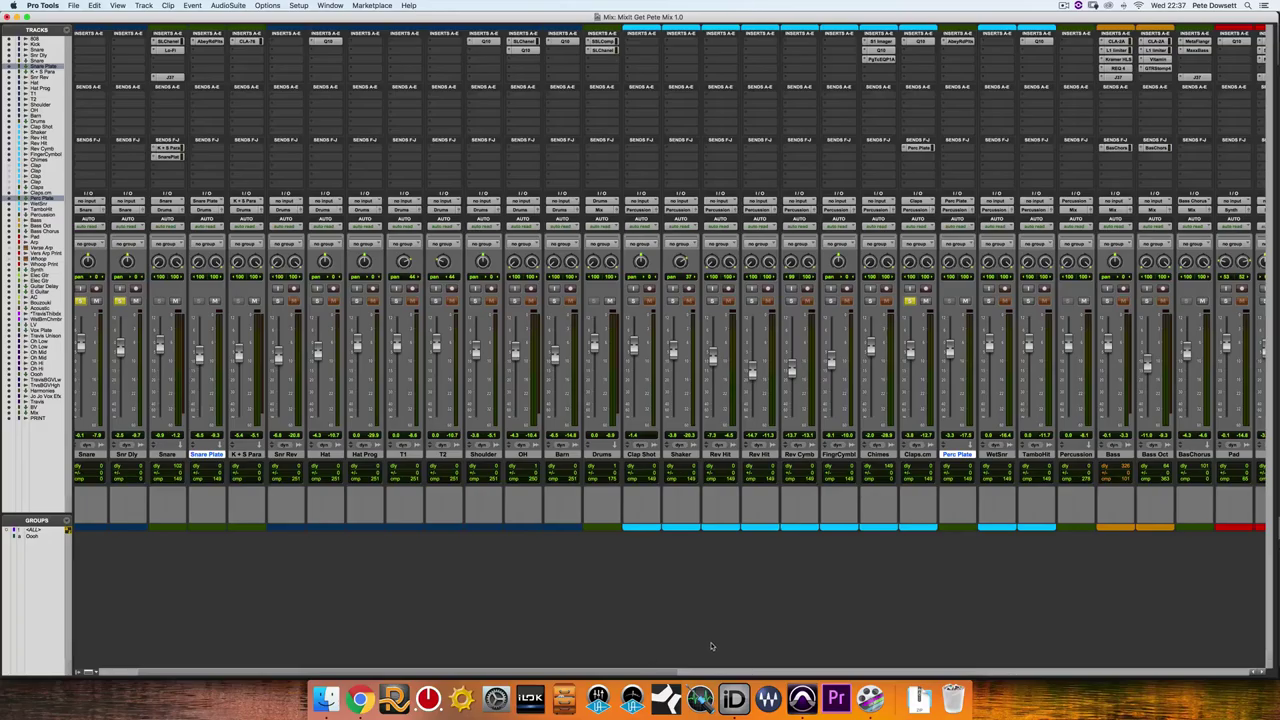
drag(648, 672, 907, 666)
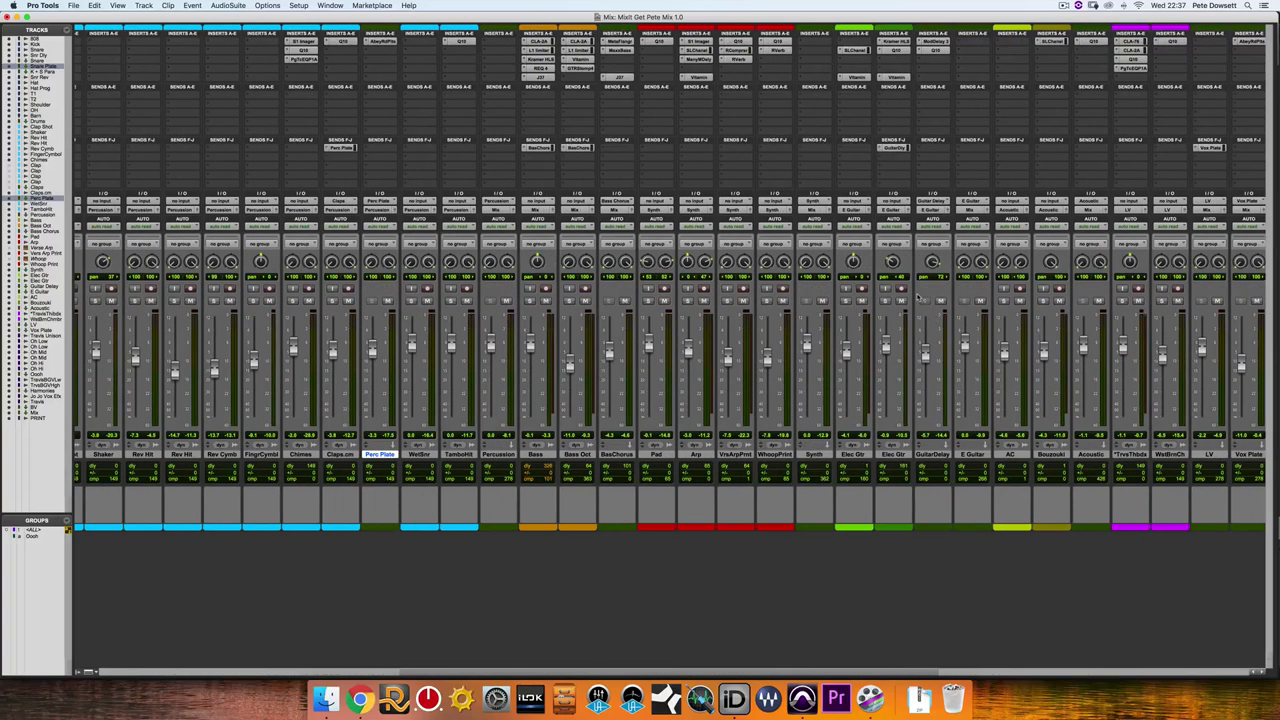
click(886, 300)
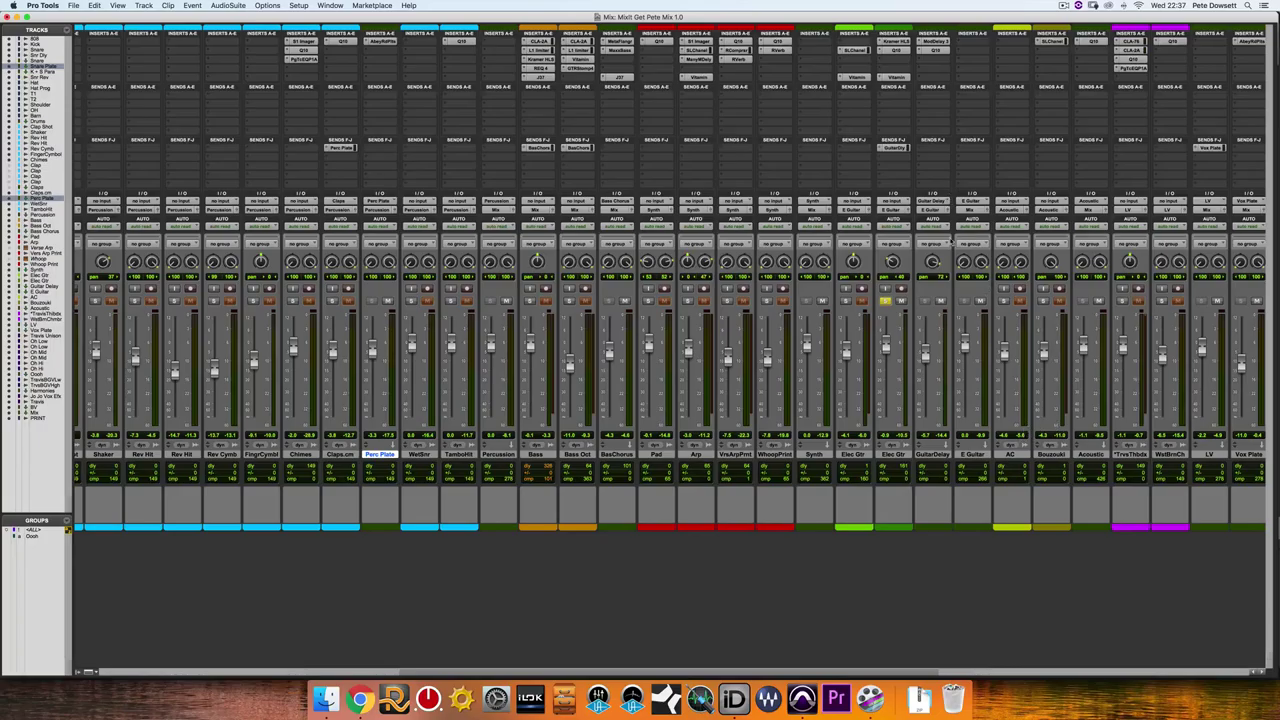
click(891, 454)
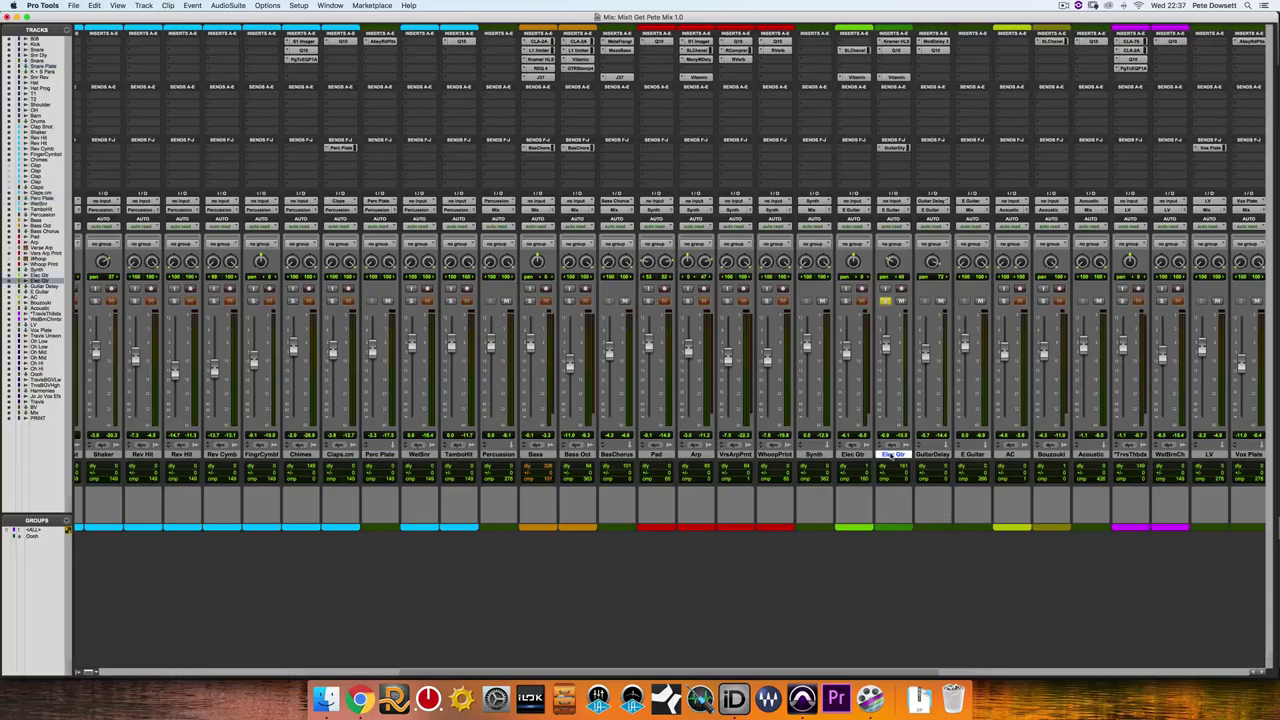
- Review the guitar clips in the Edit window during playback, then add Guitar Delay to the mixer selection
key(super+equal)
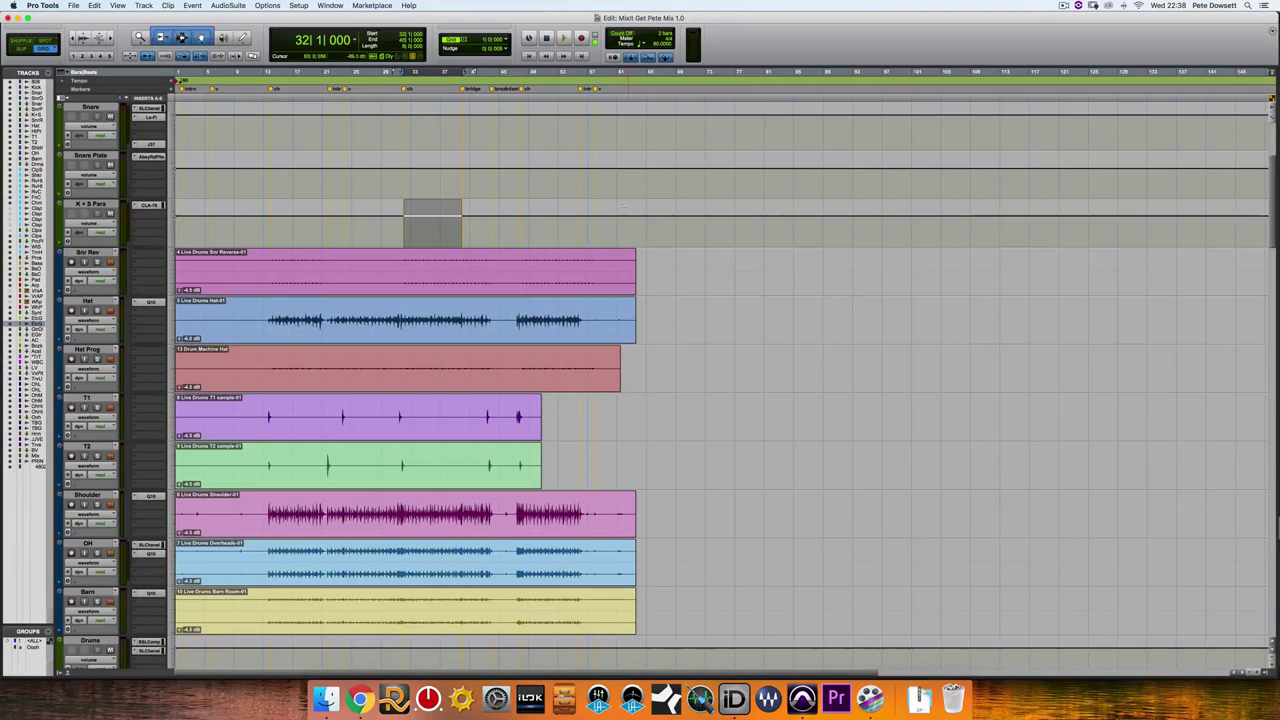
scroll(534, 310, down, 15)
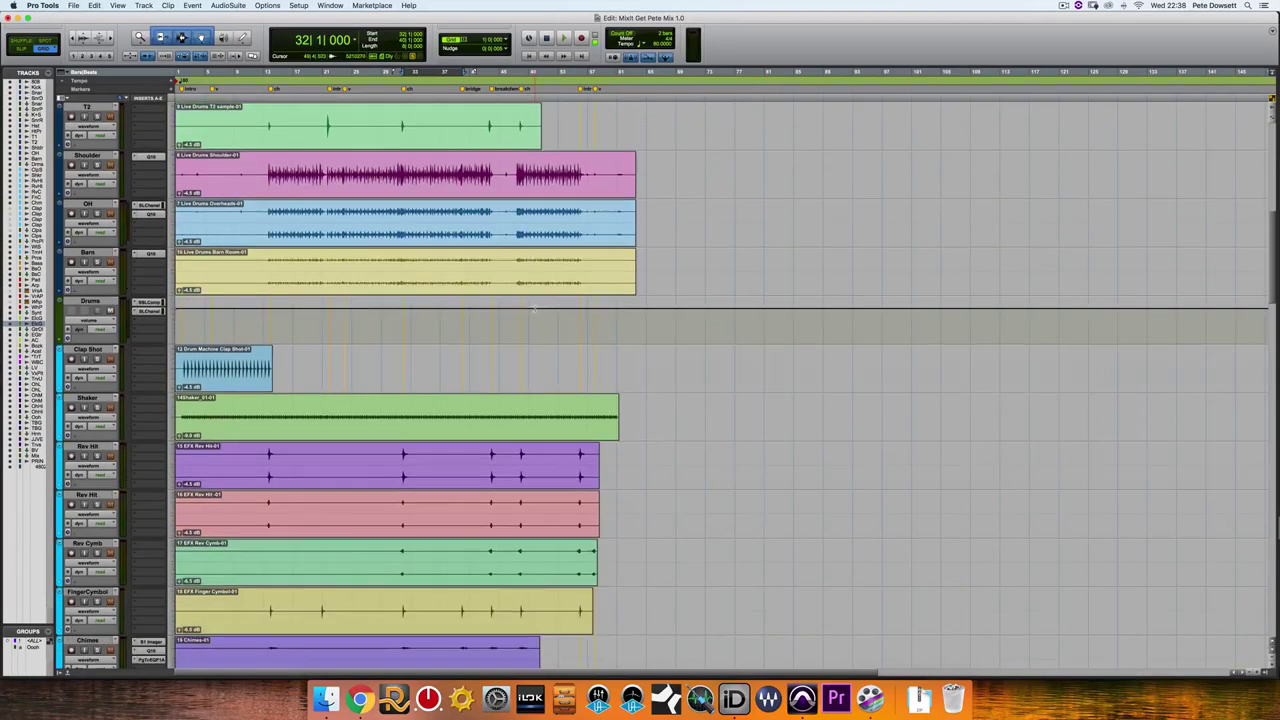
scroll(534, 310, down, 15)
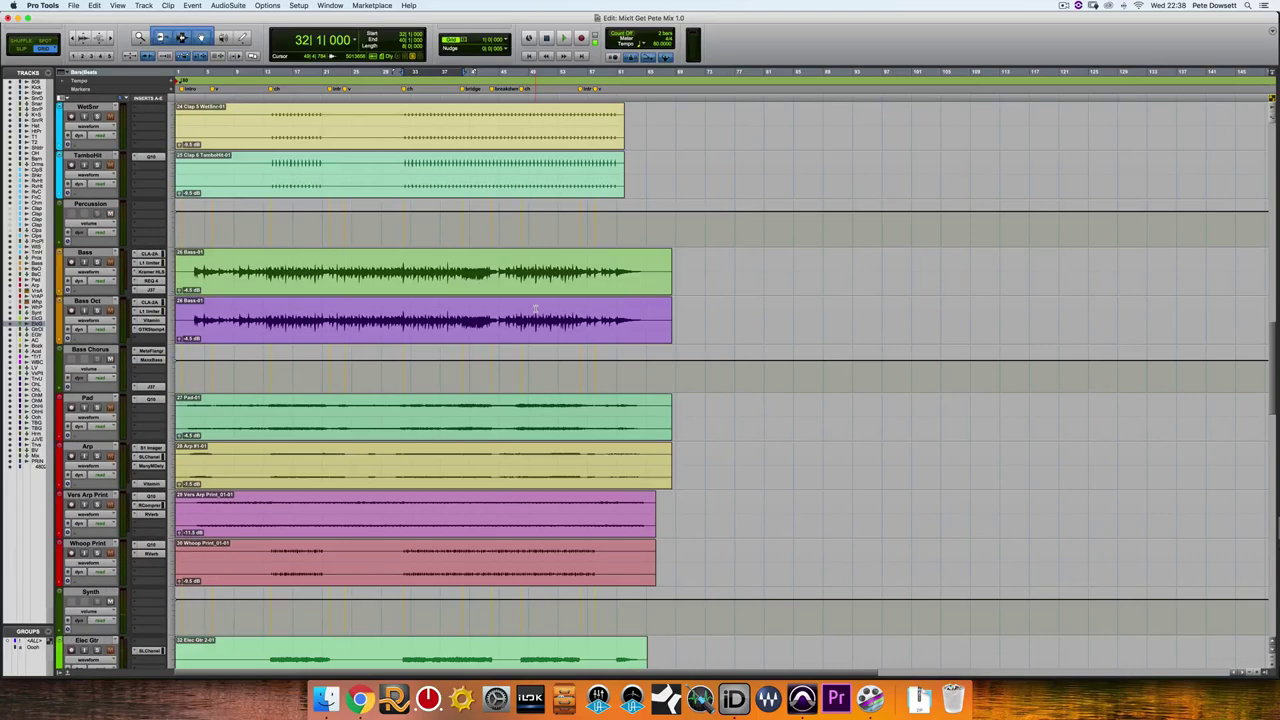
scroll(534, 310, down, 12)
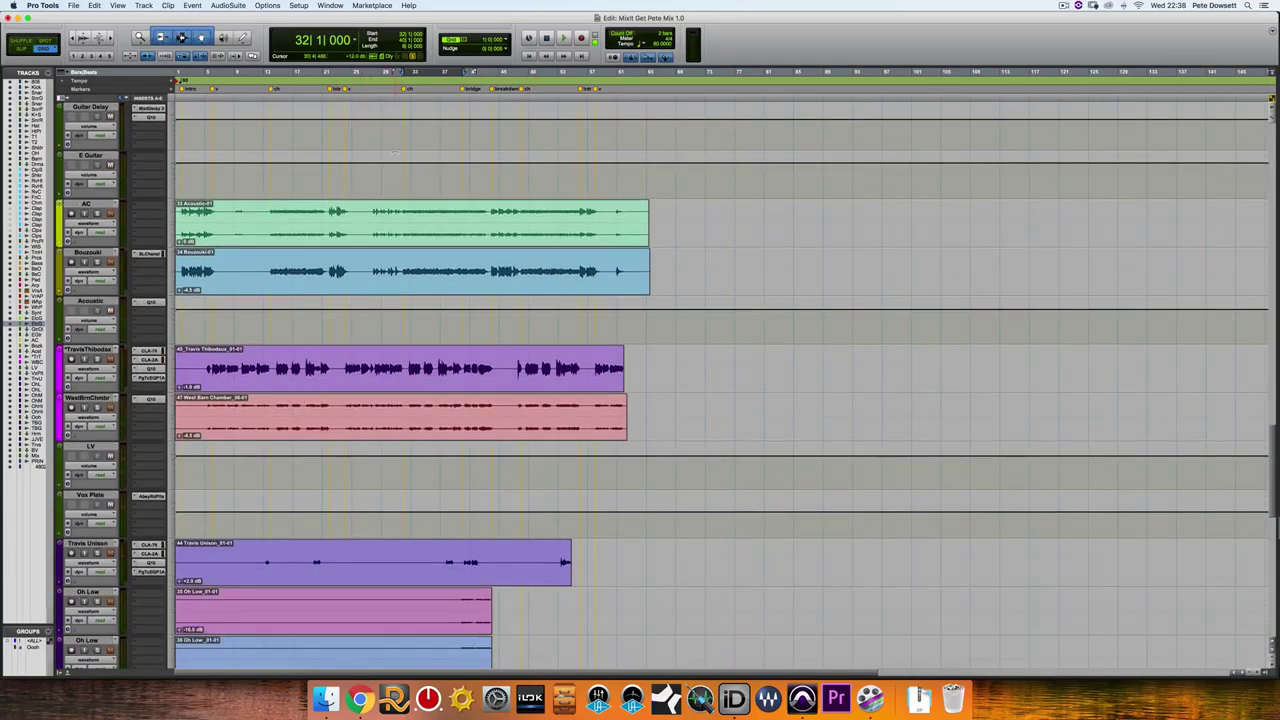
scroll(400, 195, up, 5)
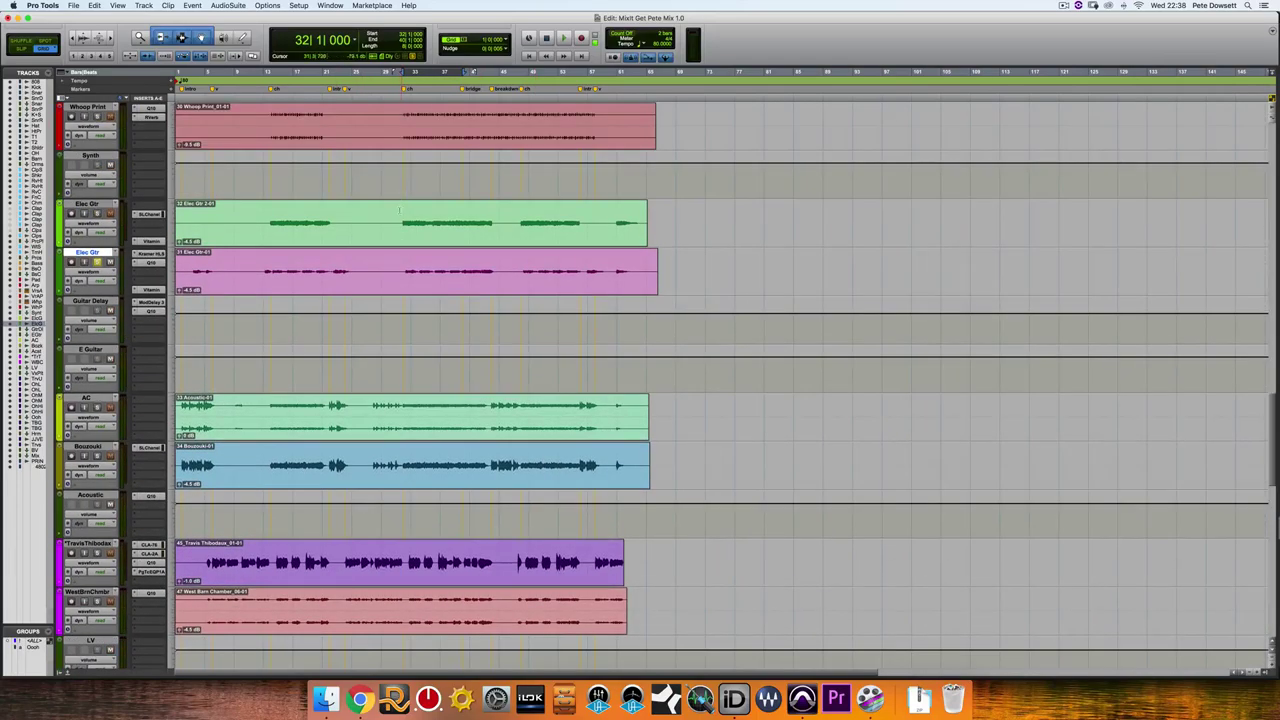
key(space)
key(super+equal)
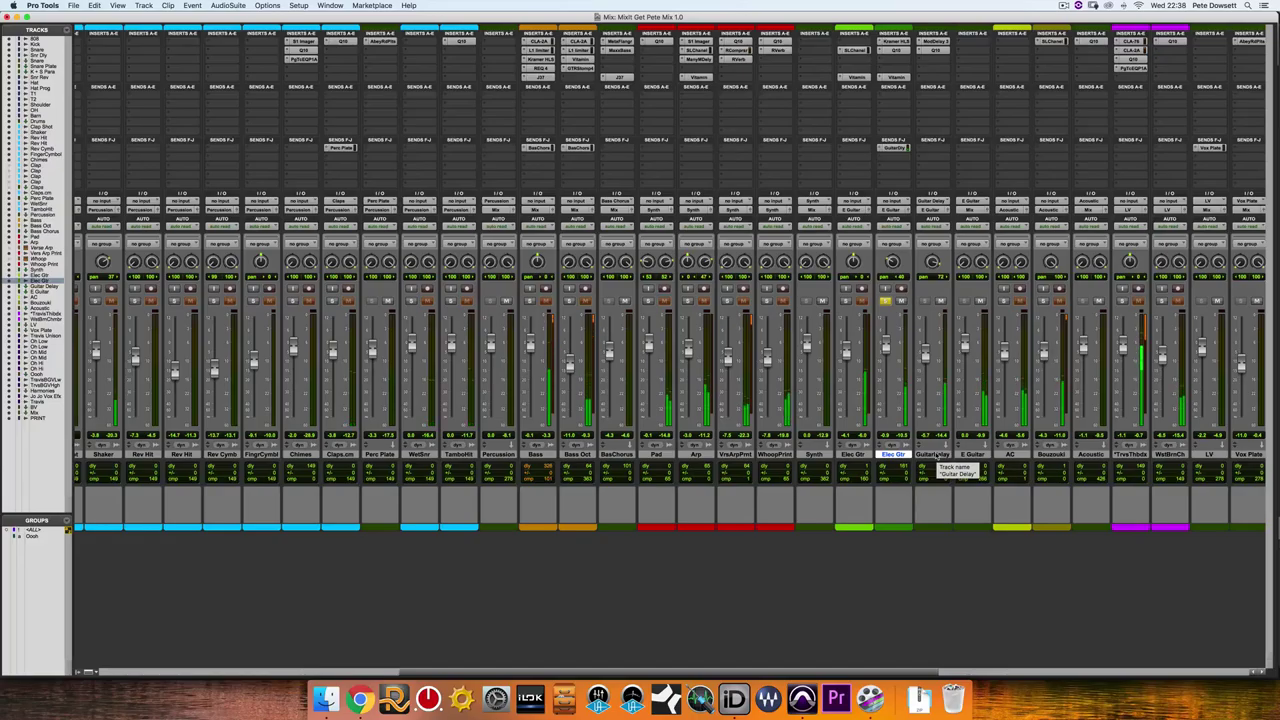
shift+click(936, 456)
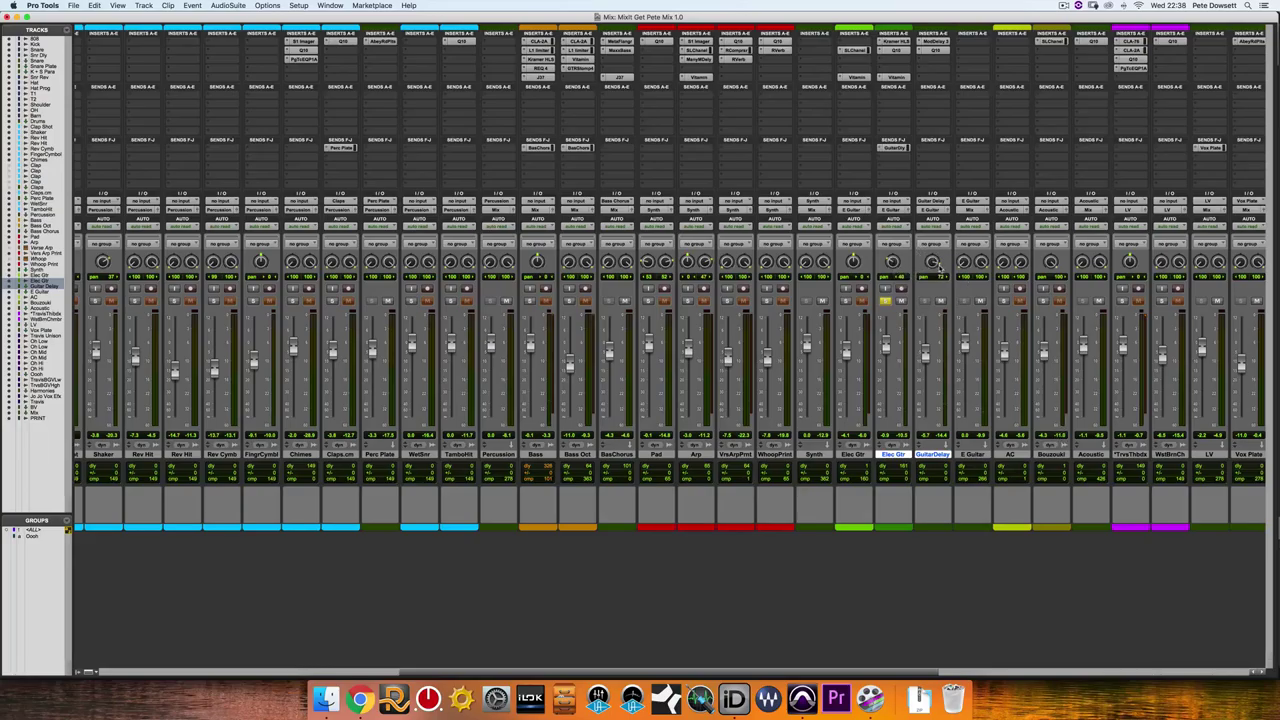
- Send Elec Gtr to a new aux named 'Electric Plate' and set that aux's input bus
click(884, 156)
text(Electric Plate)
key(Return)
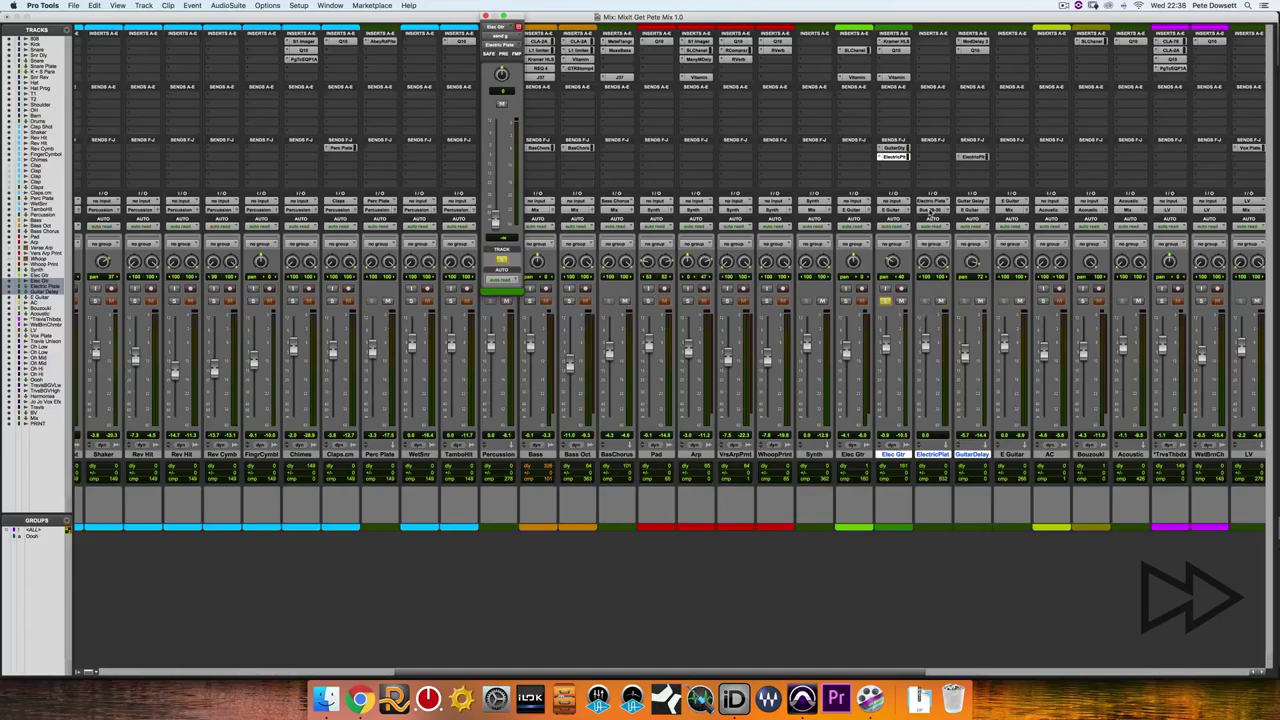
click(931, 210)
click(1045, 610)
click(924, 42)
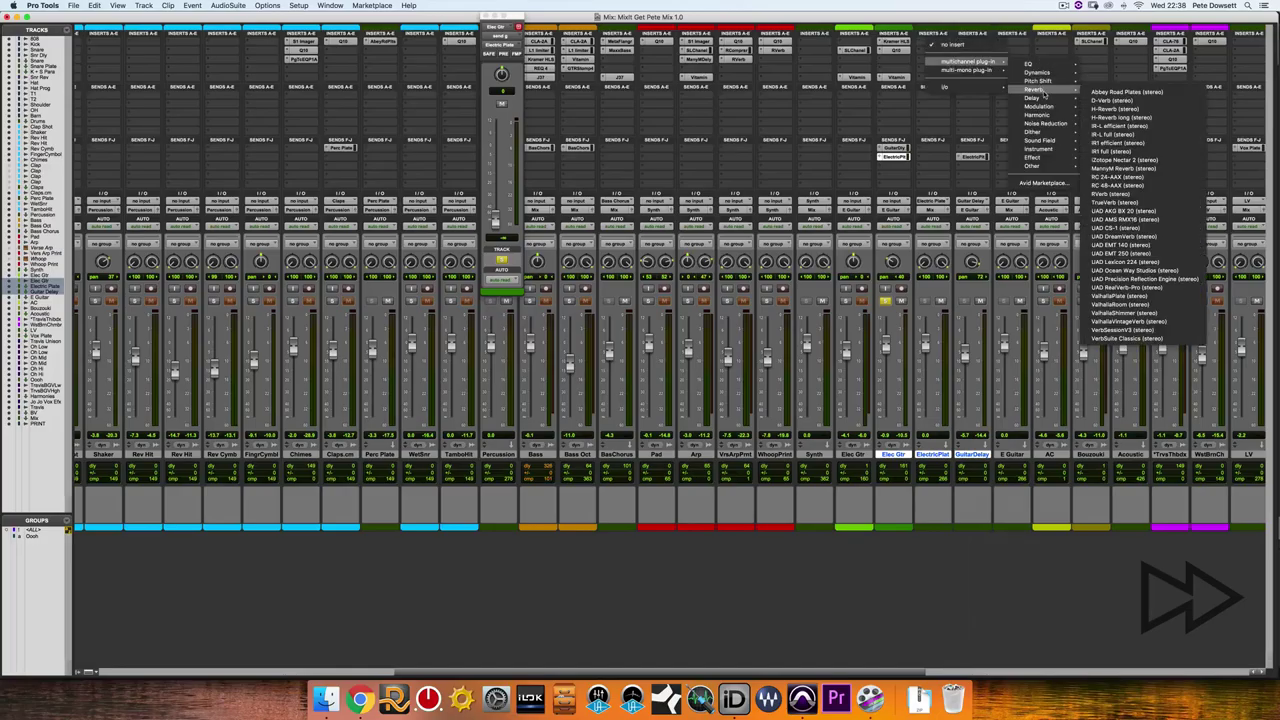
- Load Abbey Road Reverb Plates on Electric Plate, set the send to 0 dB, and pick a steel plate with damper
click(1165, 244)
key(space)
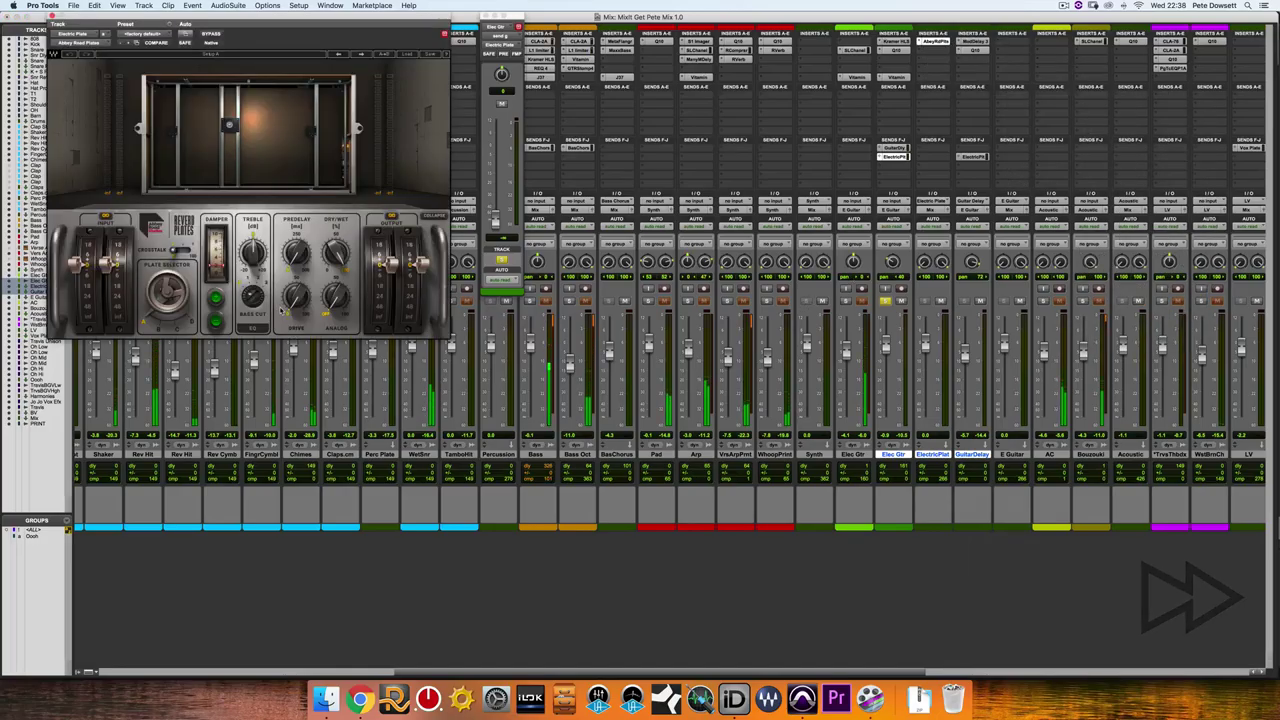
click(501, 218)
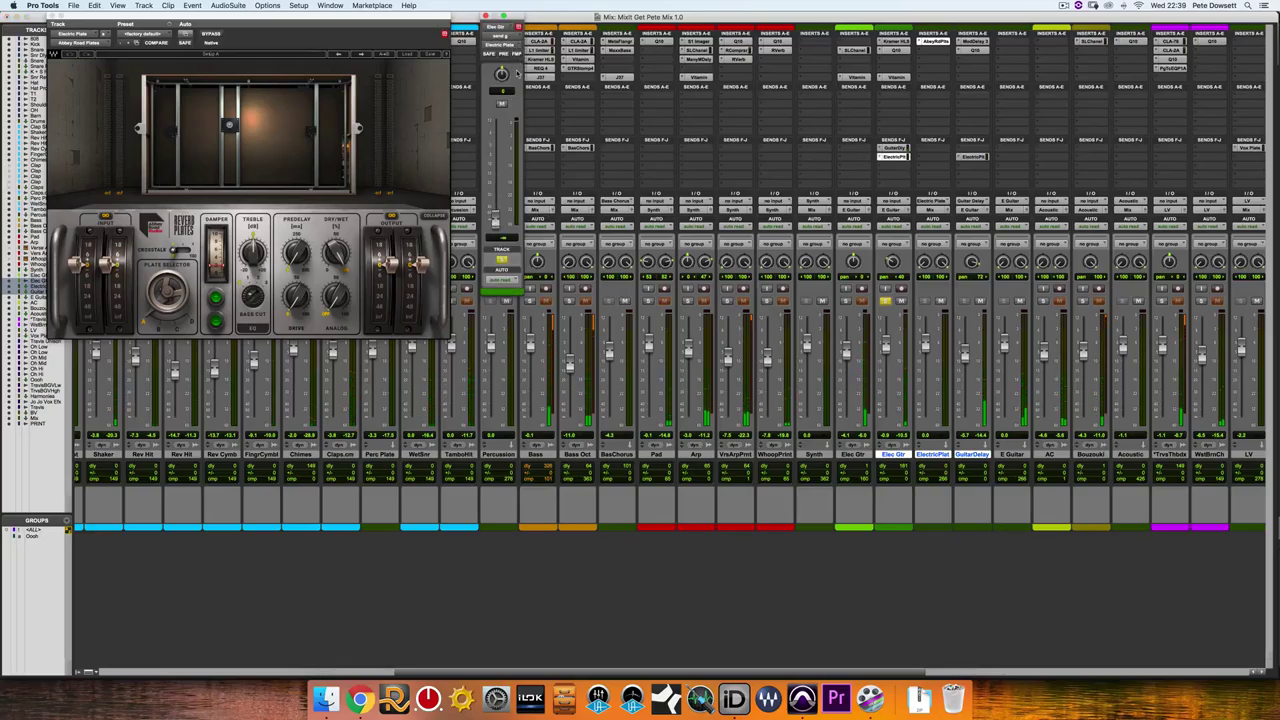
alt+click(494, 221)
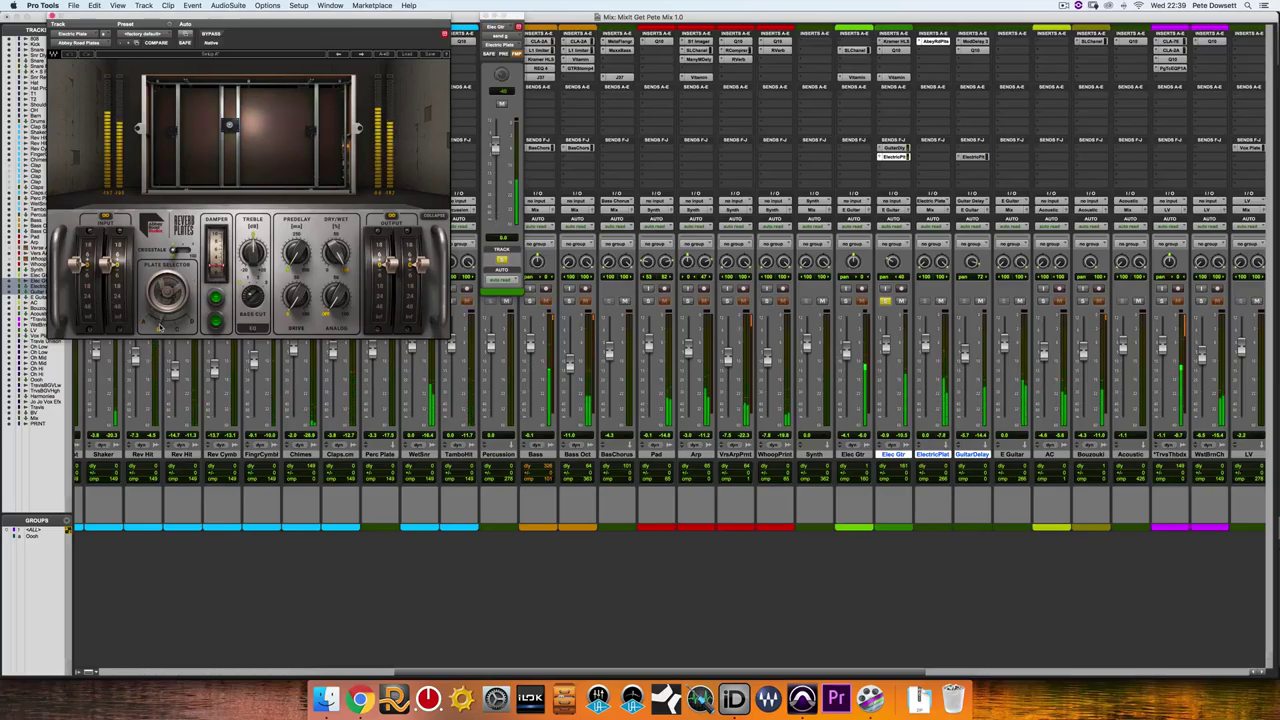
click(174, 323)
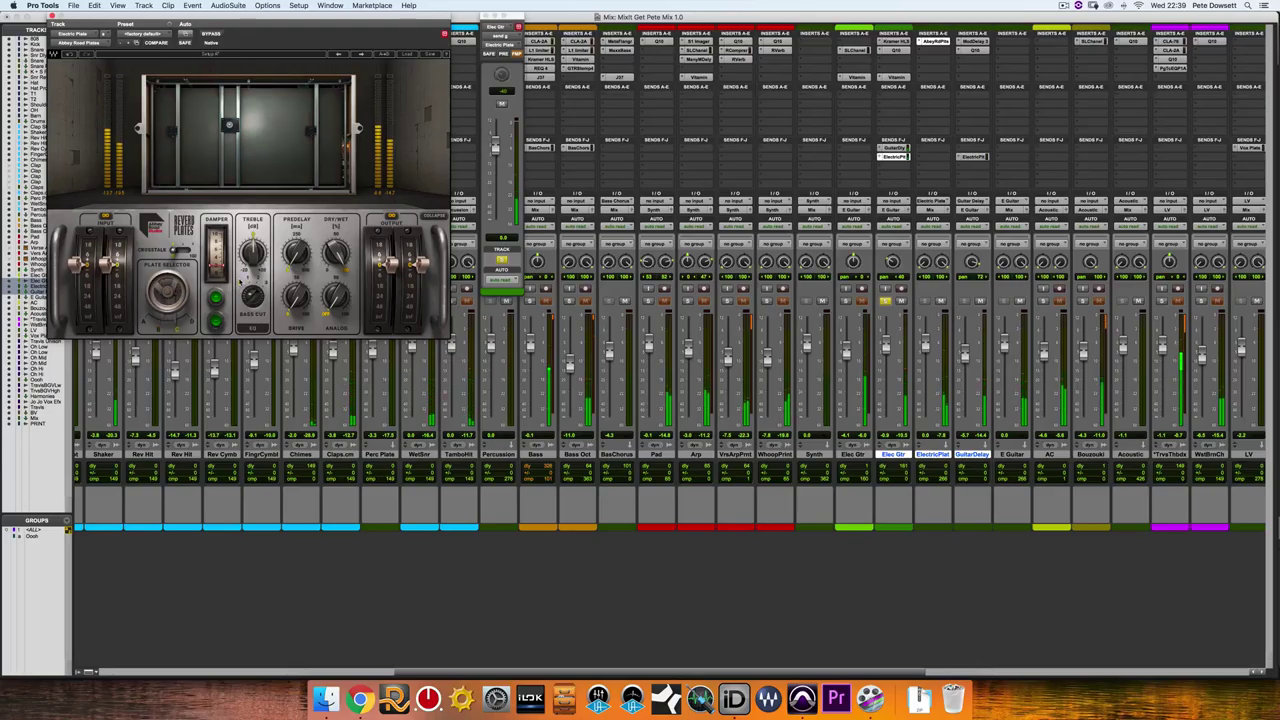
click(215, 297)
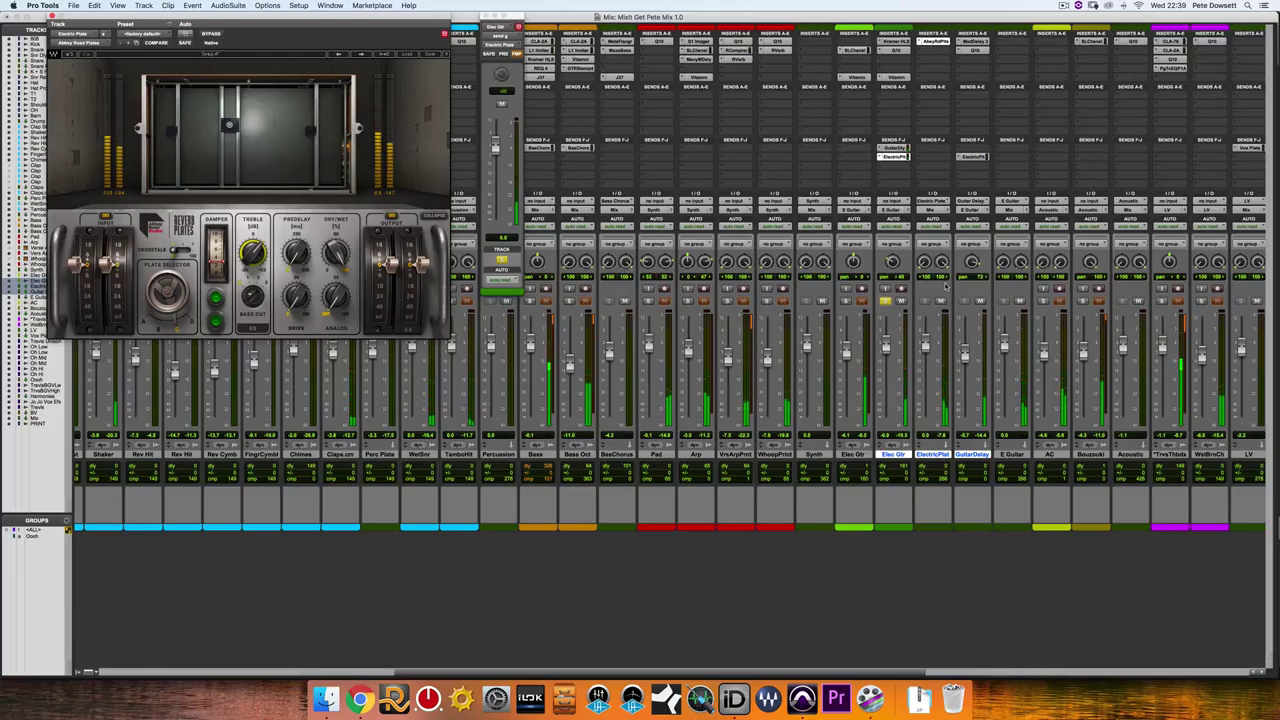
click(940, 300)
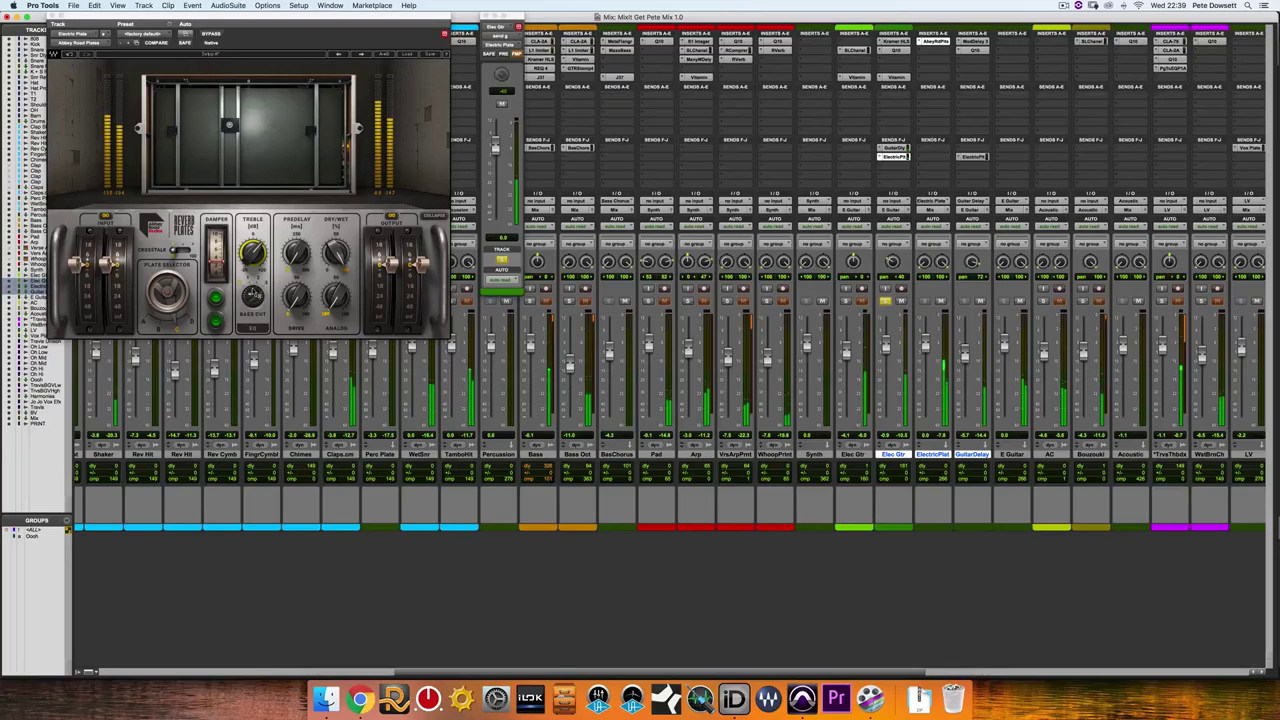
- Adjust the bass cut, set treble to 6.3, switch damper settings, and compare the ElectricPlat return
click(262, 292)
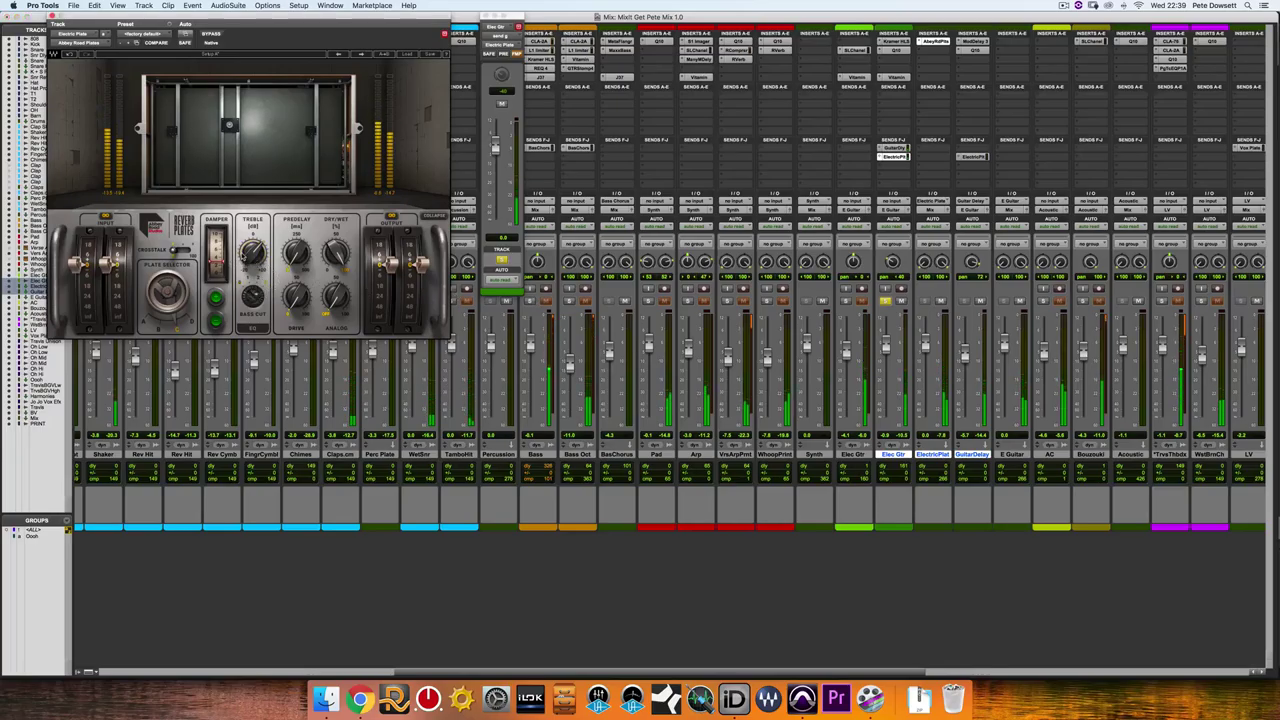
click(253, 253)
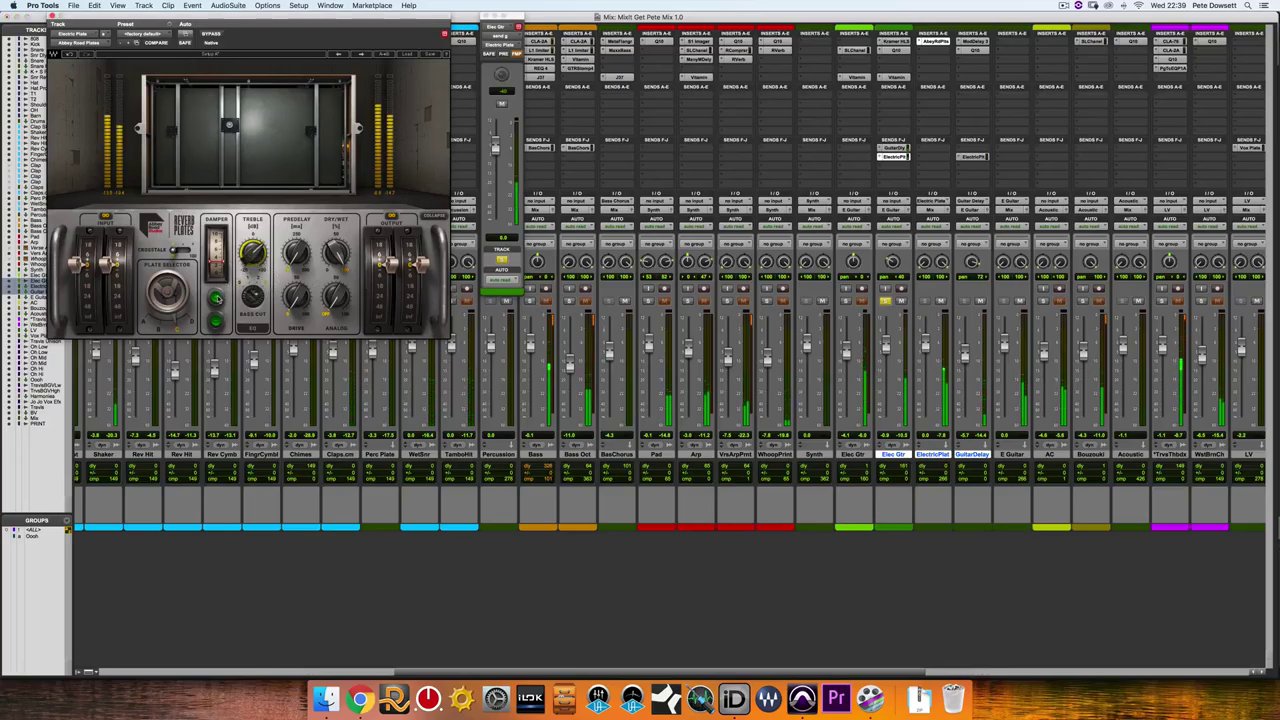
click(215, 297)
click(216, 323)
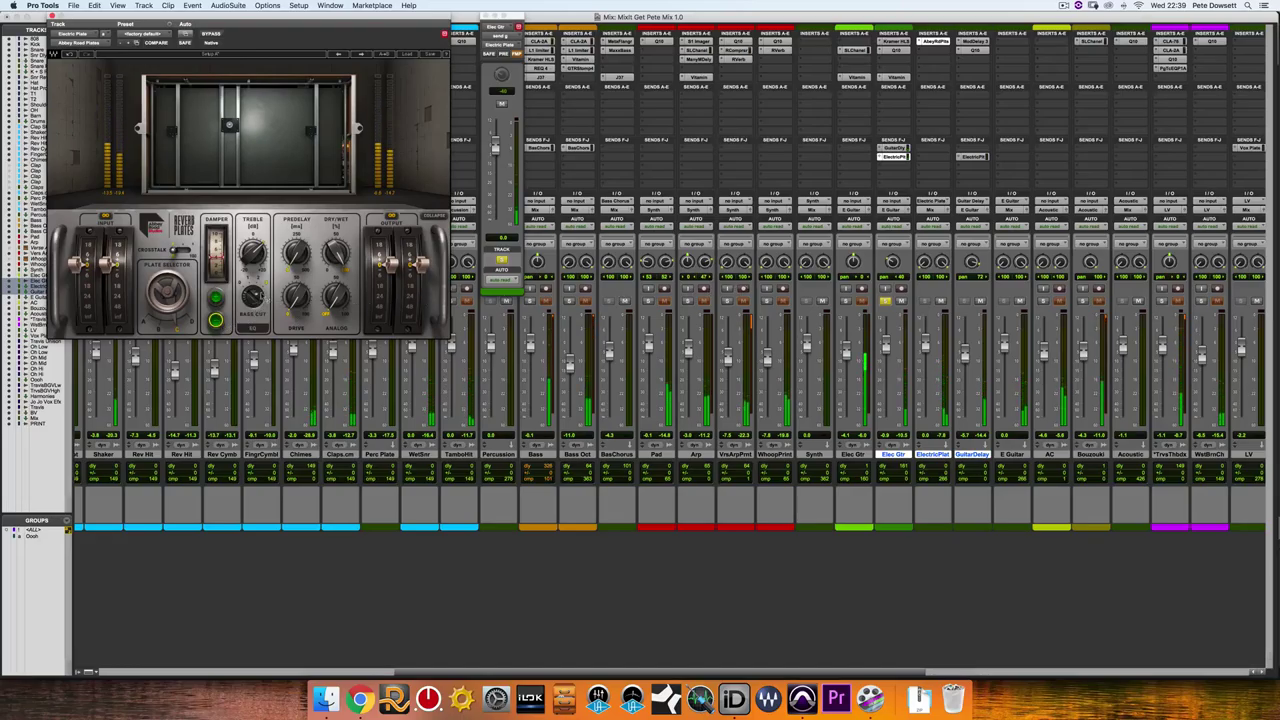
click(253, 253)
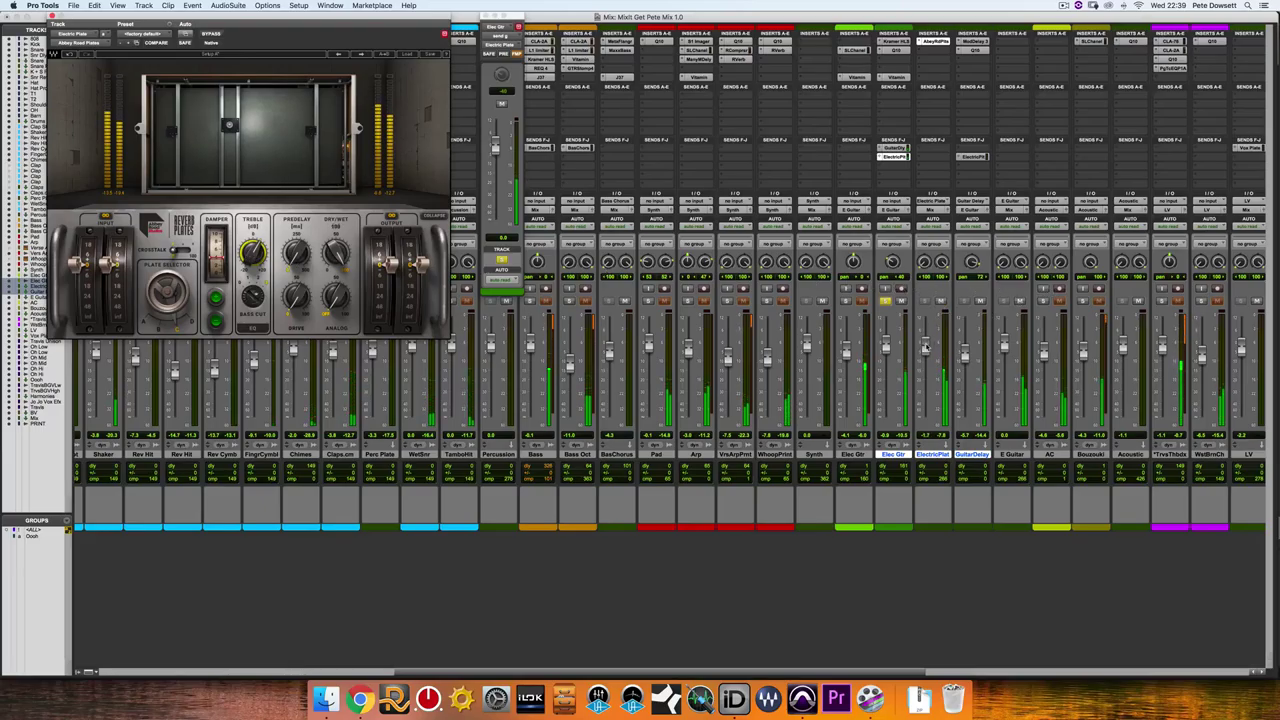
click(940, 302)
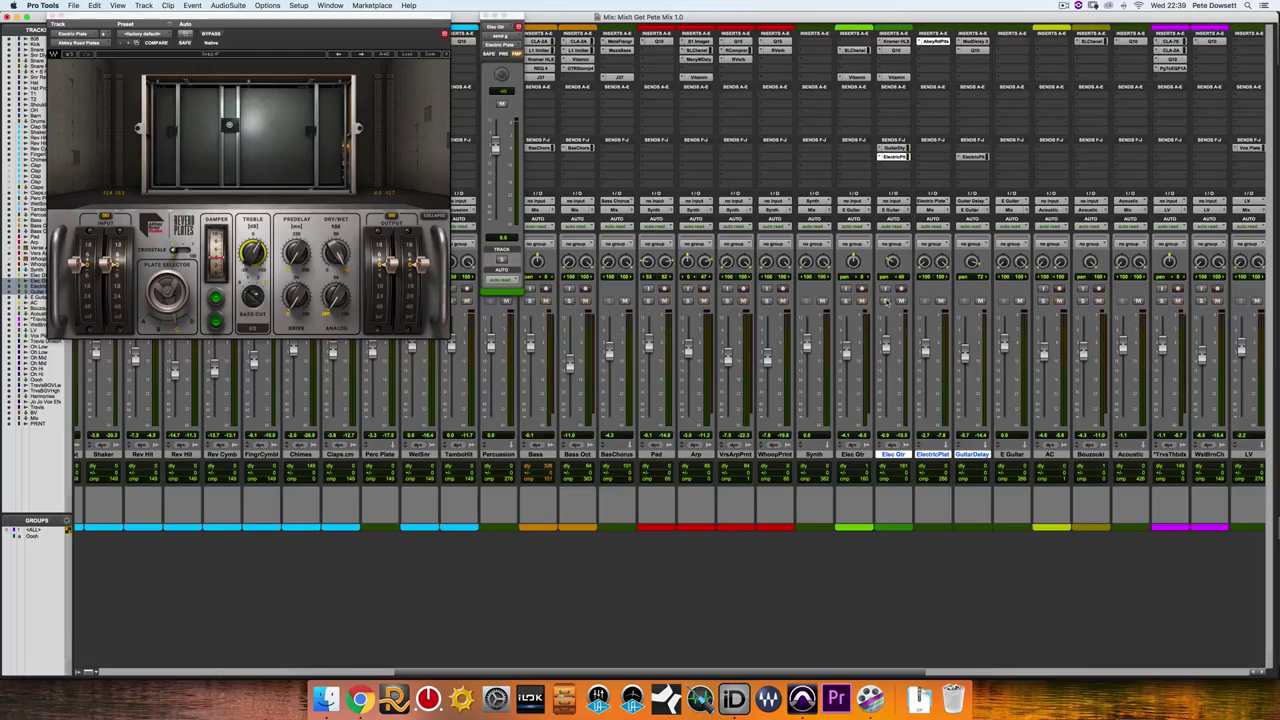
- Select only ElectricPlat, scroll the mixer back to the drum strips, and close the Reverb Plates window
super+click(936, 456)
click(936, 456)
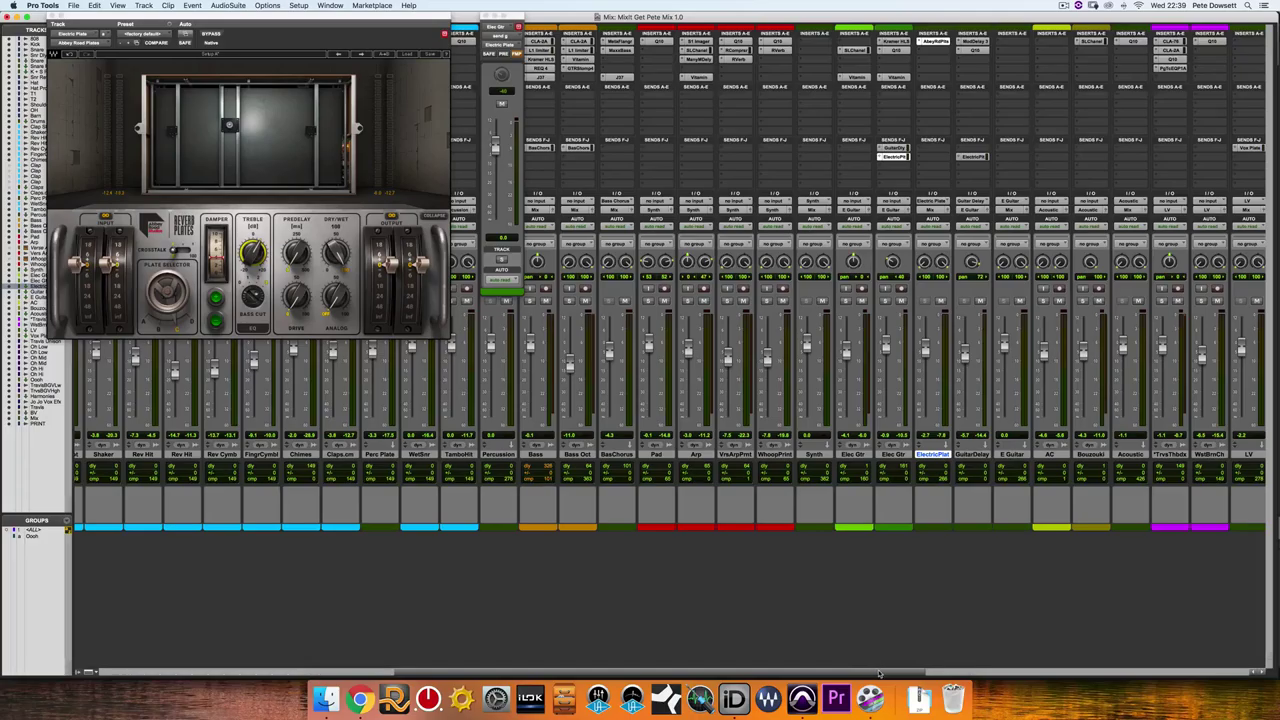
drag(879, 673, 910, 673)
scroll(937, 654, left, 2)
drag(870, 673, 928, 672)
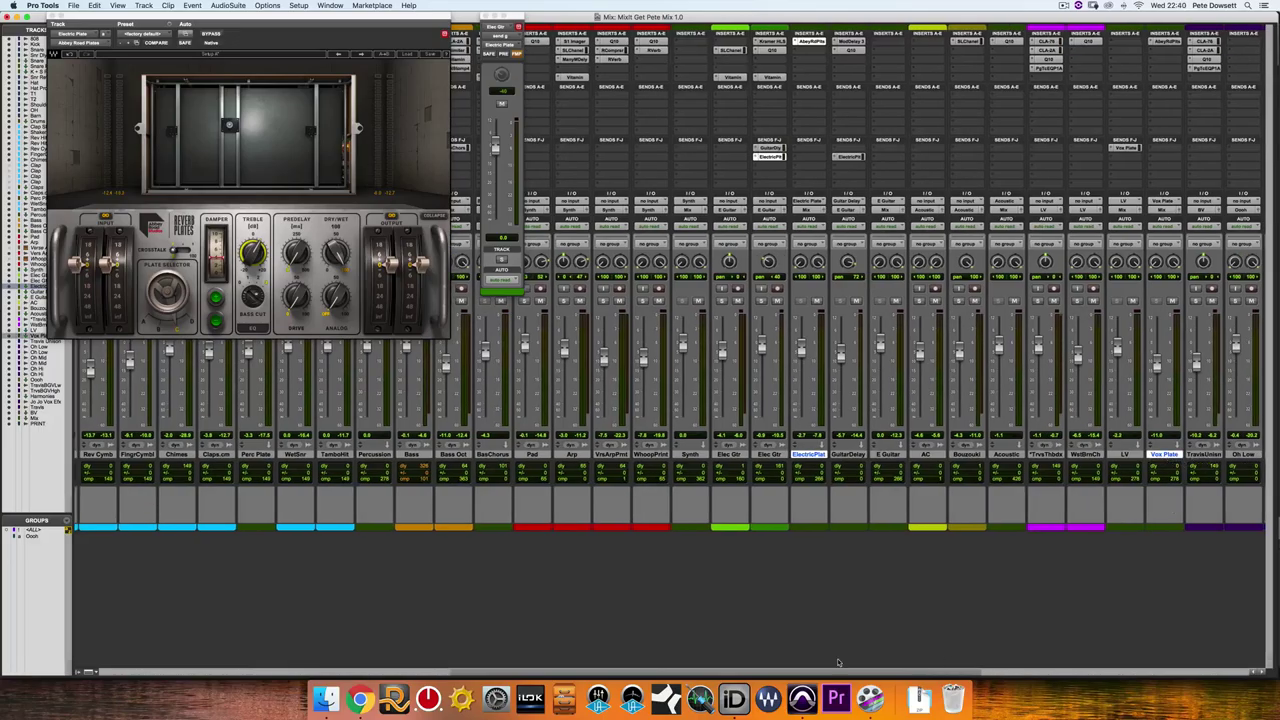
drag(843, 675, 572, 667)
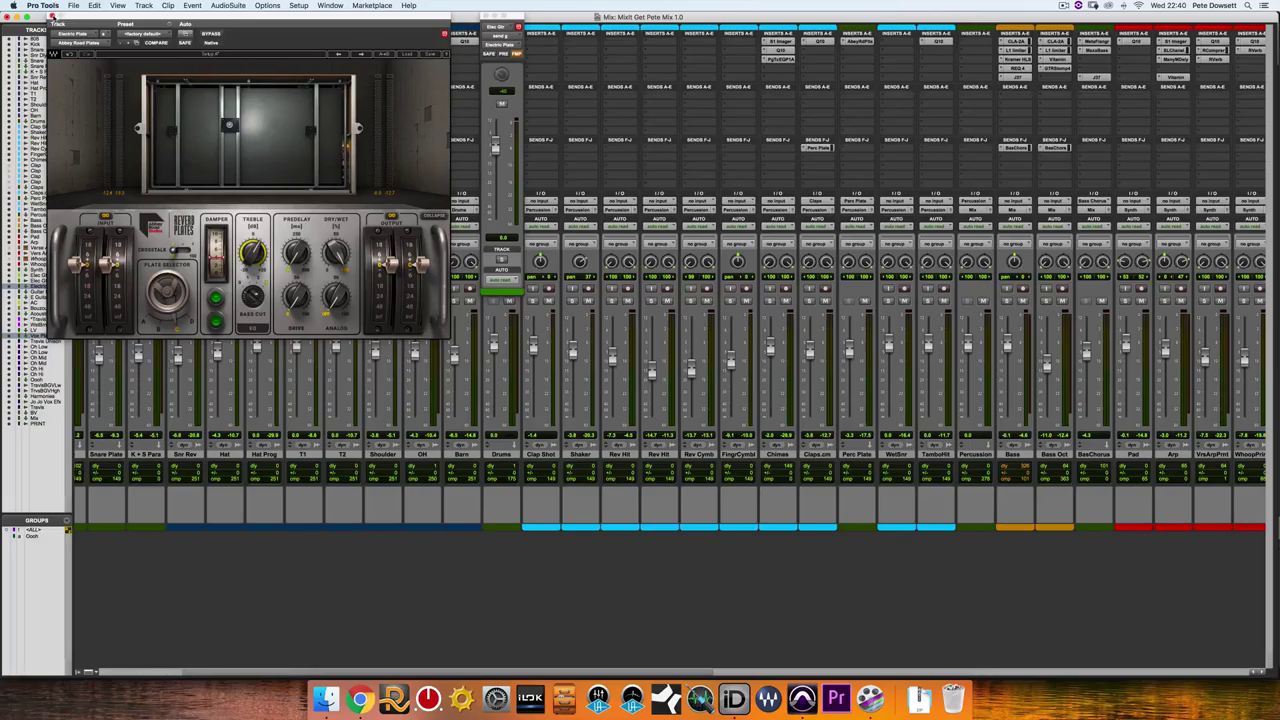
click(51, 17)
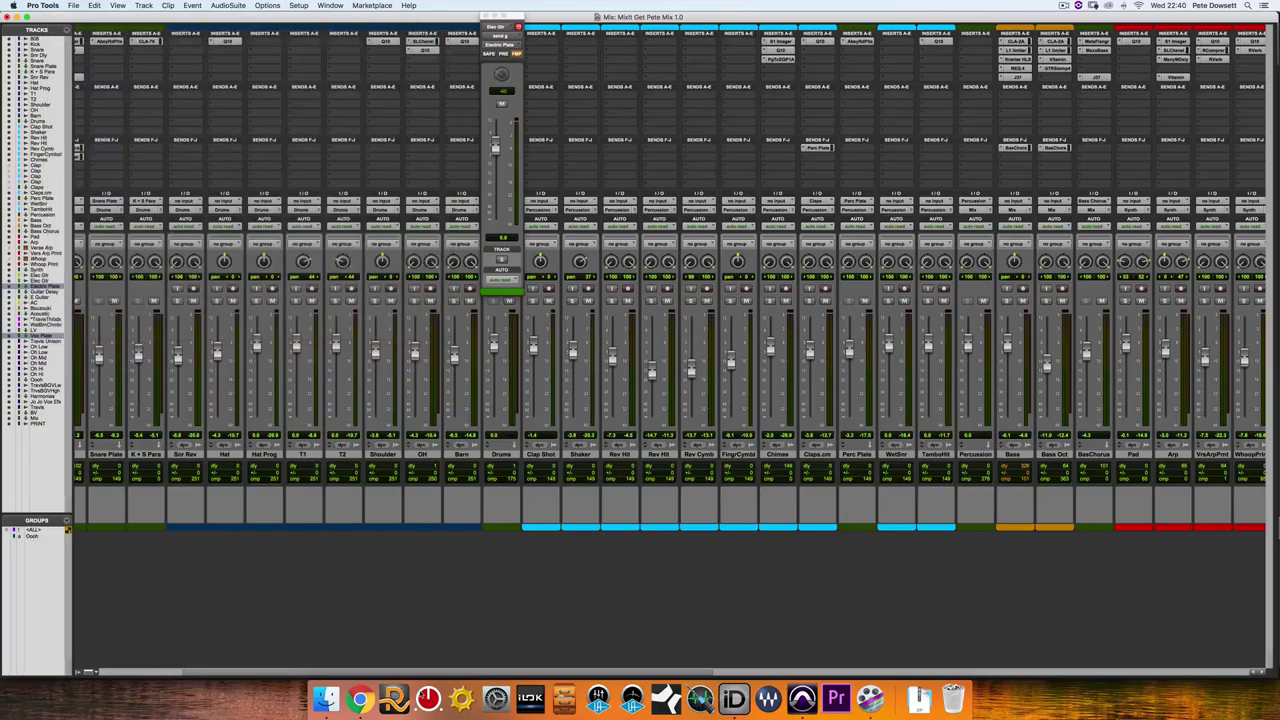
- Select Perc Plate and Snare Plate, play the mix, and solo then unsolo both plates
scroll(438, 672, left, 2)
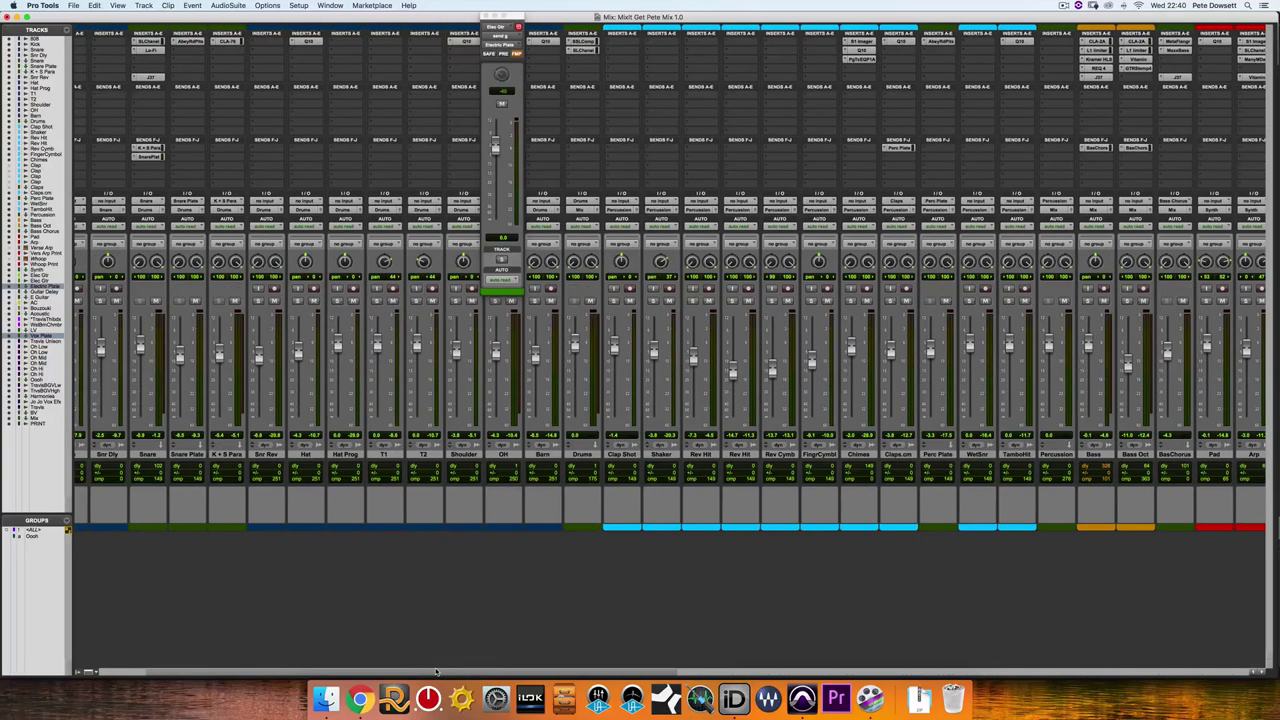
click(939, 455)
super+click(188, 456)
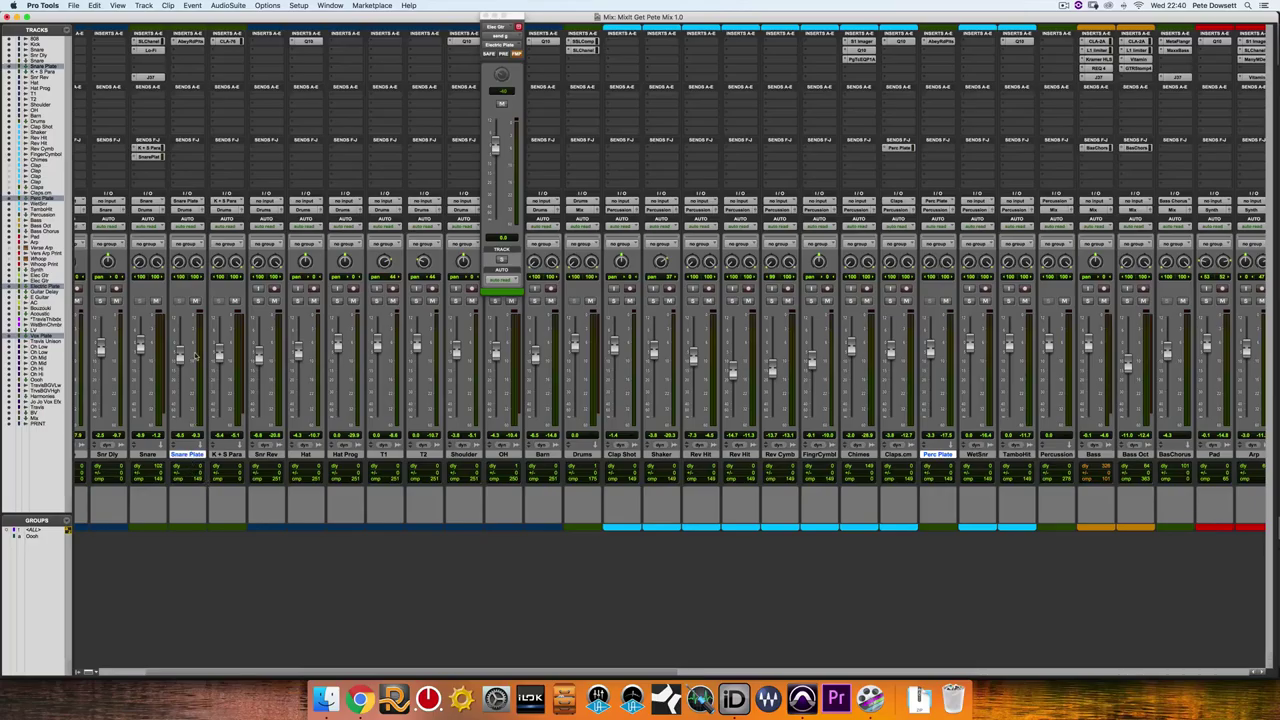
key(space)
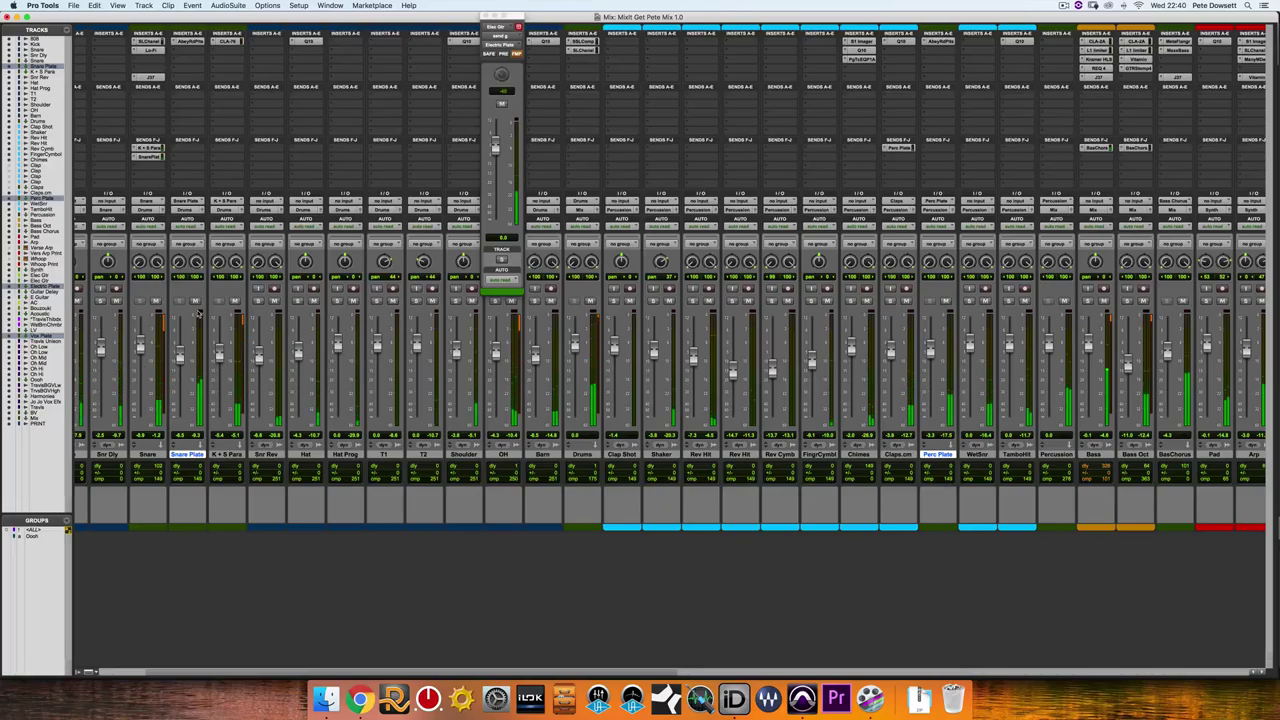
click(195, 301)
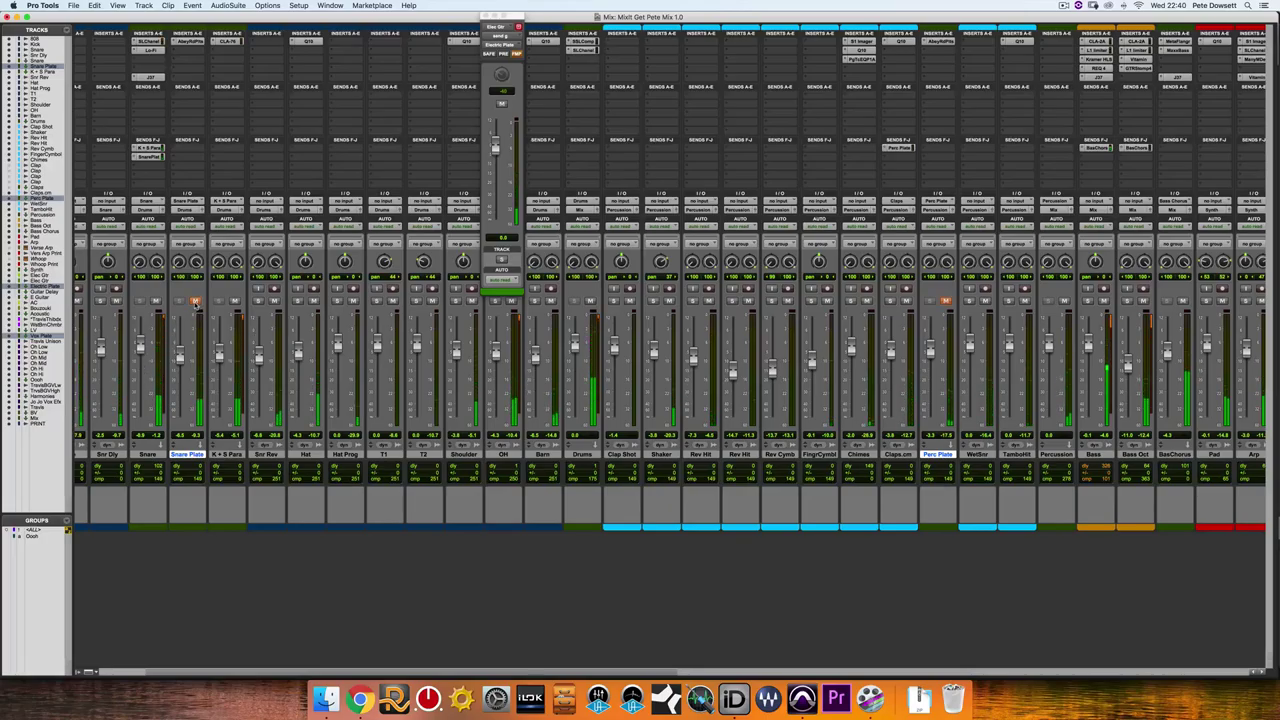
click(195, 301)
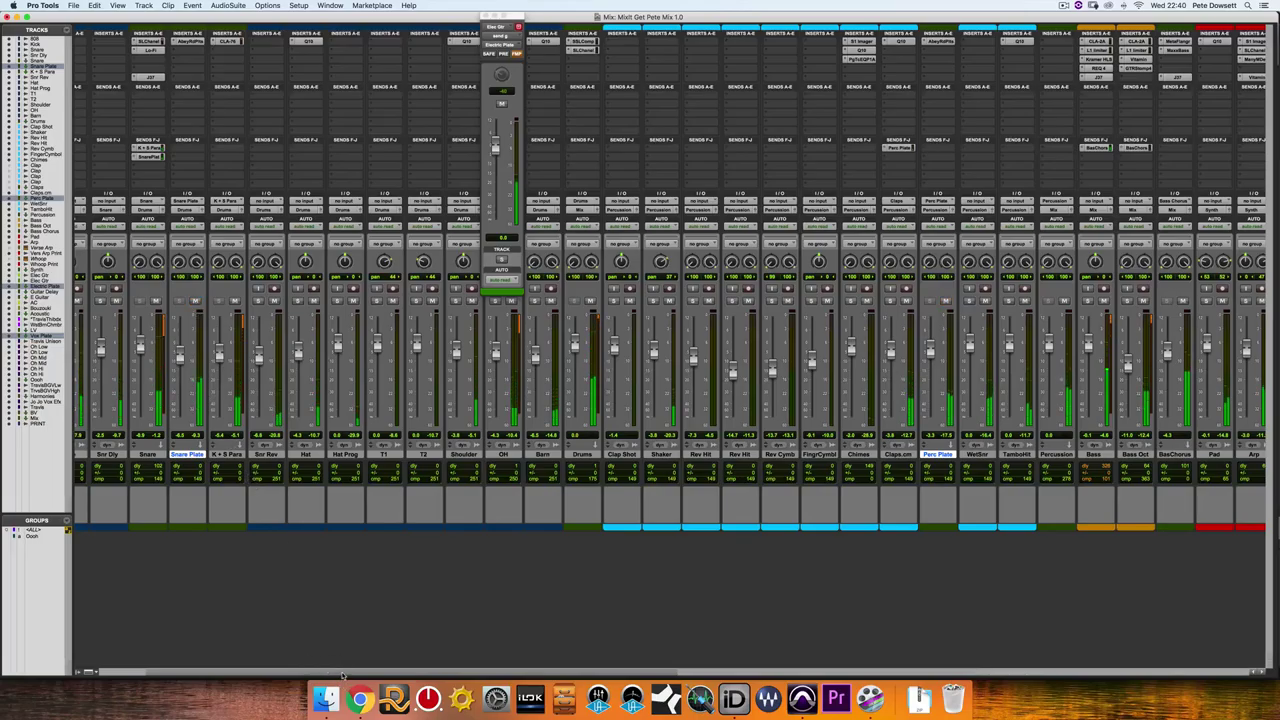
scroll(680, 672, right, 1)
scroll(680, 672, right, 15)
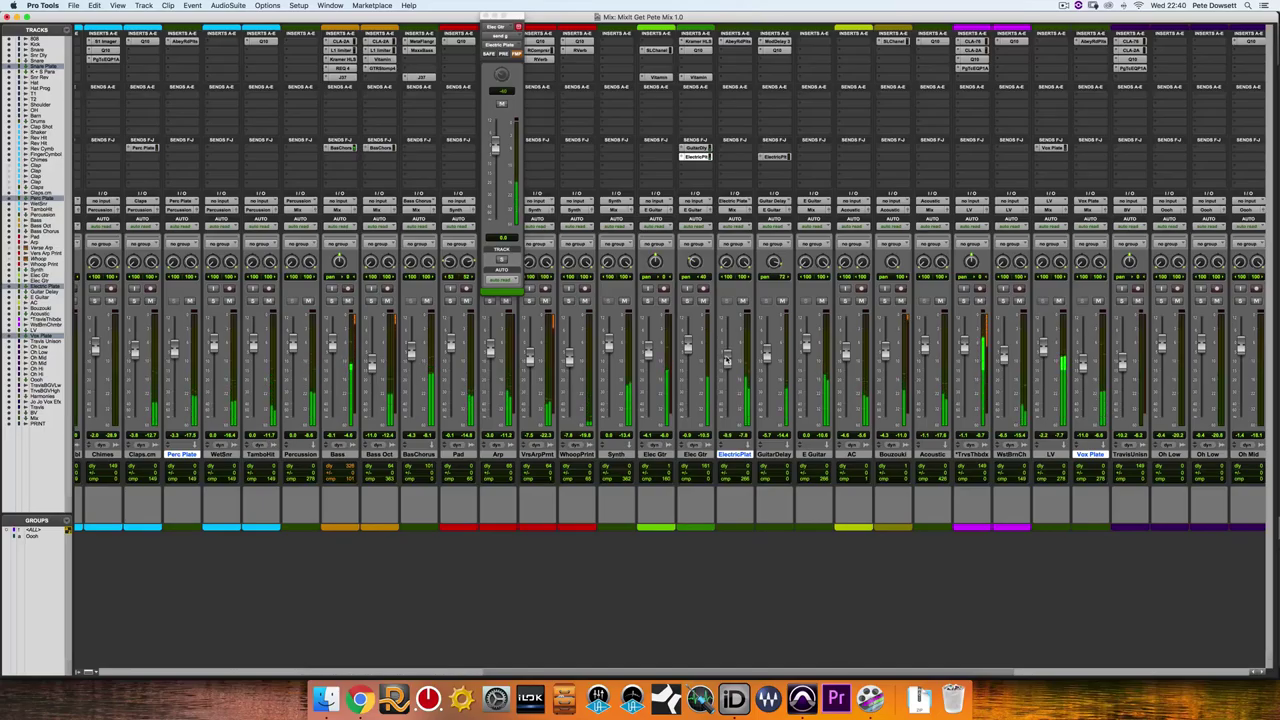
- Raise the Vox Plate predelay from 71 to 76, then open and adjust the PuigTec EQ on TrvsThbds
click(736, 42)
mouse_move(253, 253)
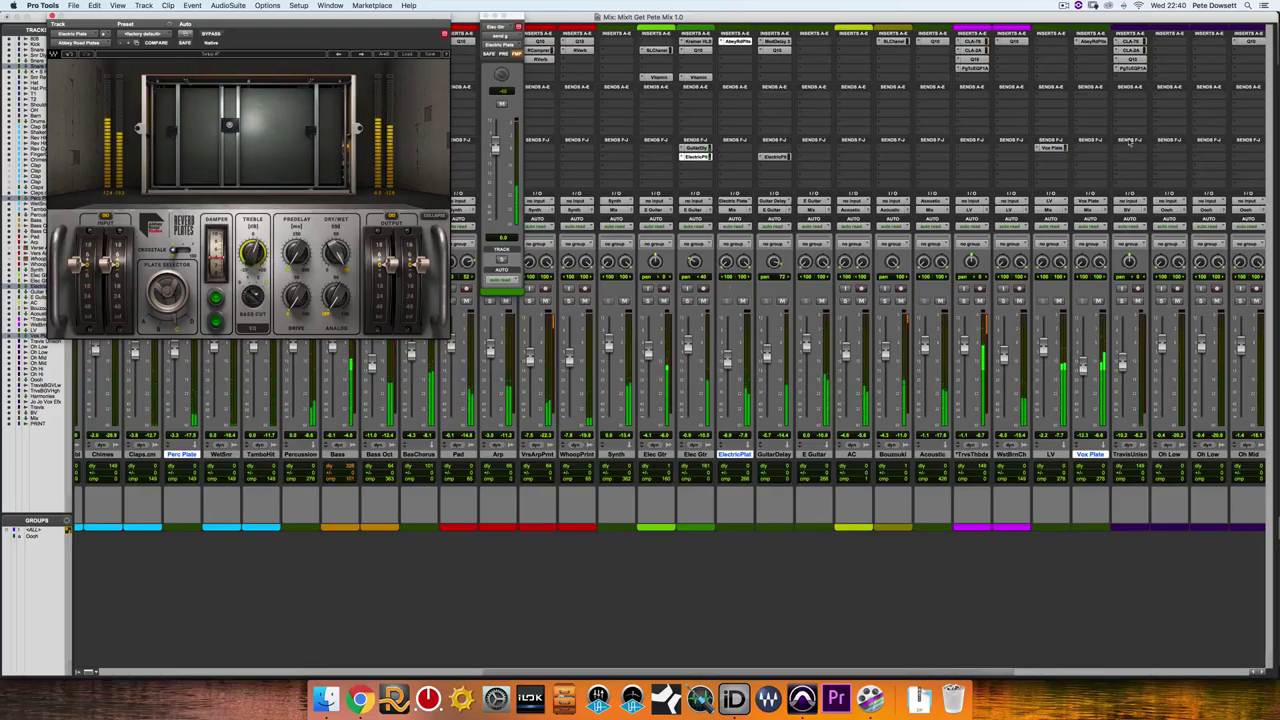
click(1078, 44)
mouse_move(253, 253)
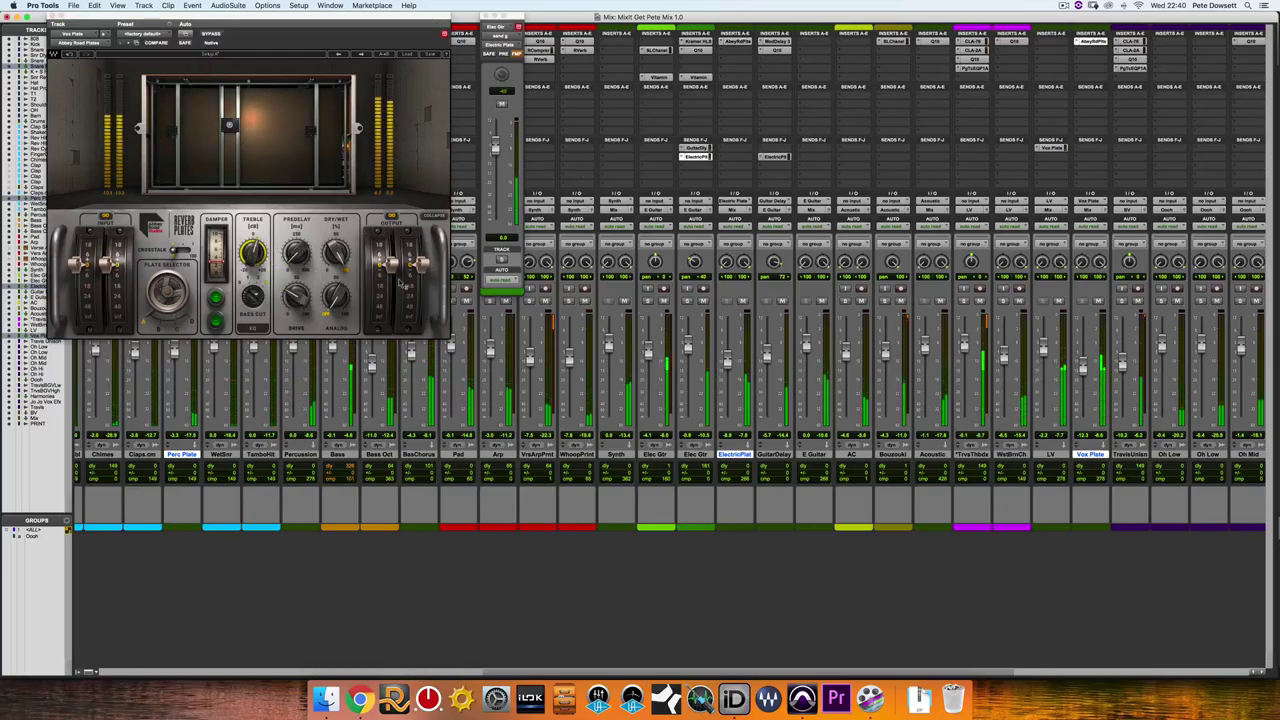
click(295, 253)
drag(295, 253, 295, 245)
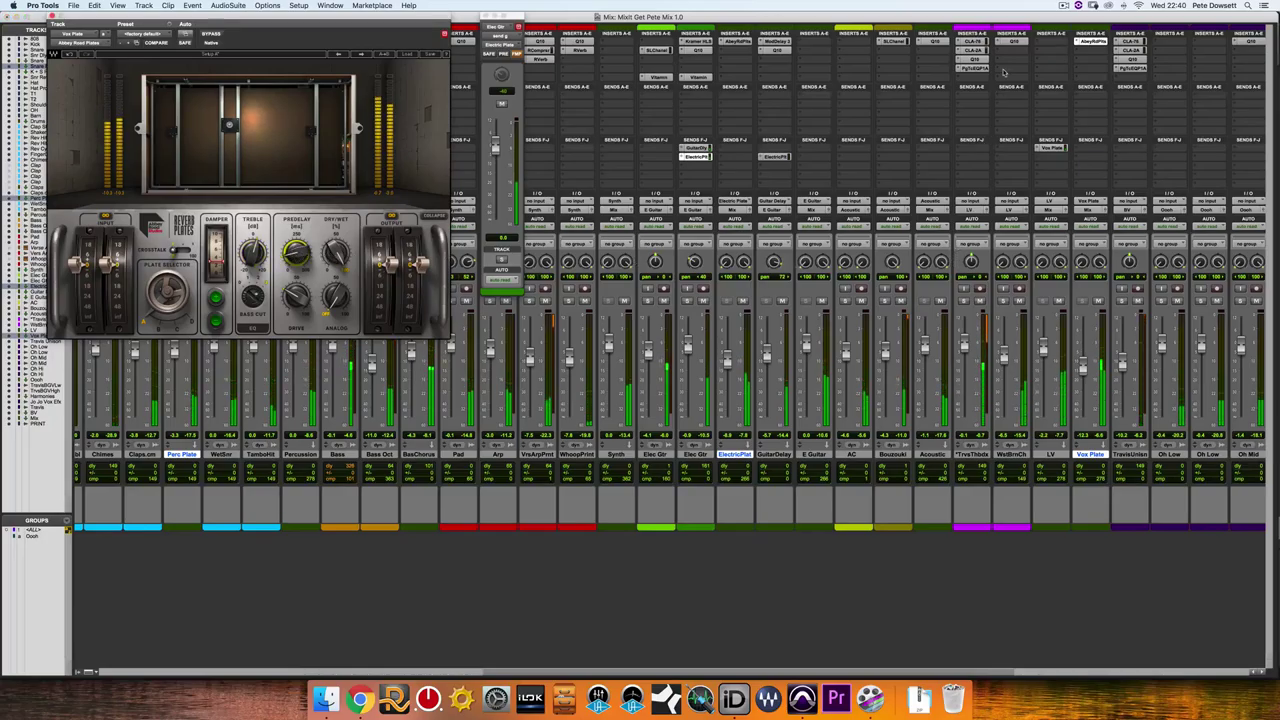
click(972, 67)
click(272, 100)
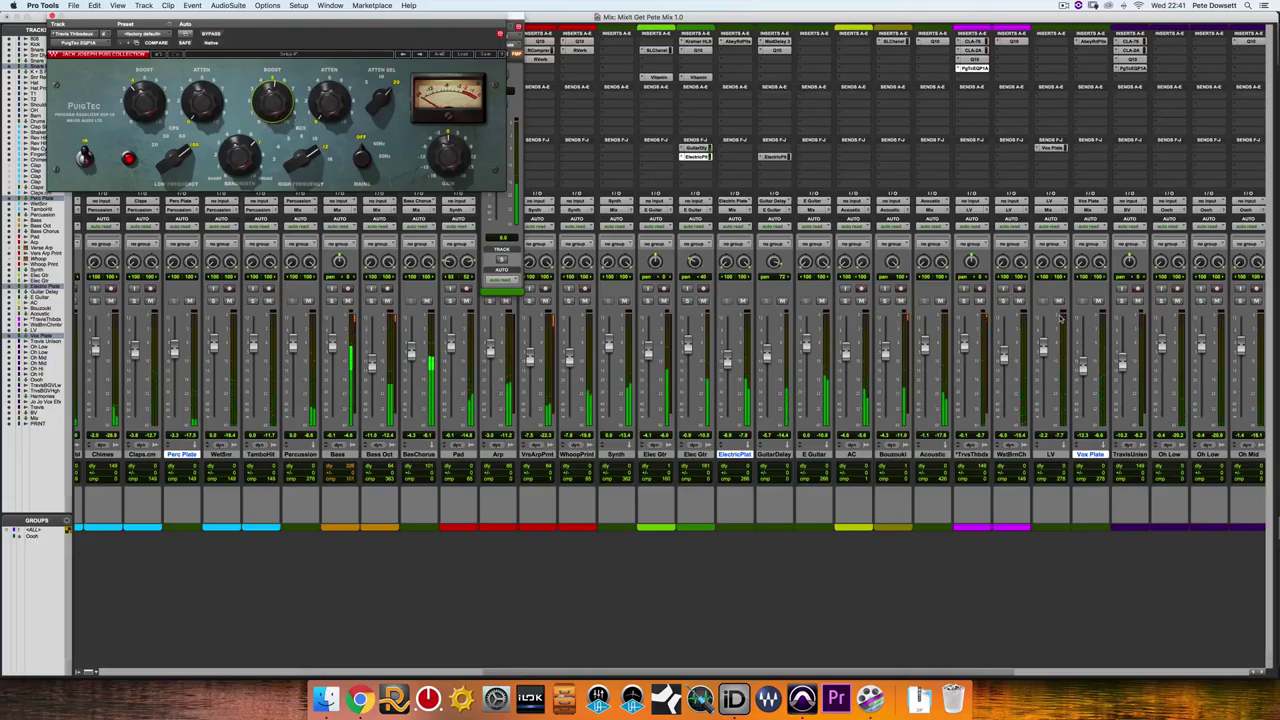
alt+shift+click(742, 301)
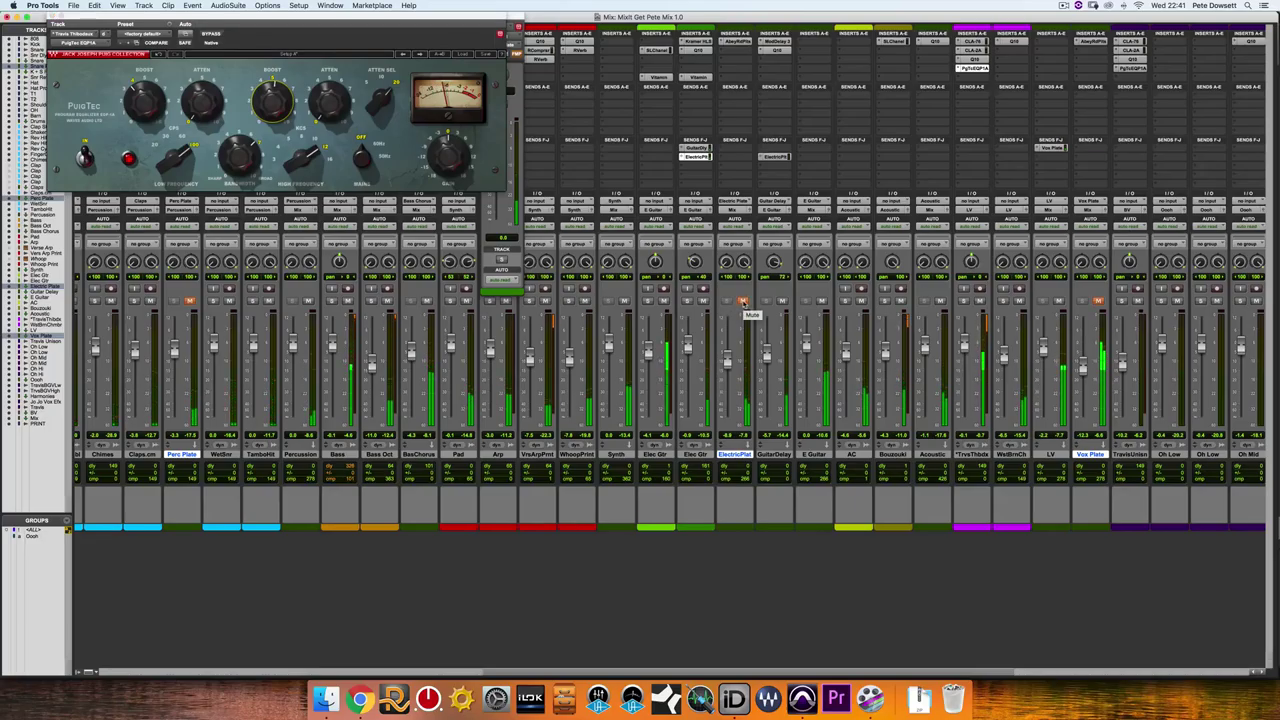
alt+shift+click(742, 301)
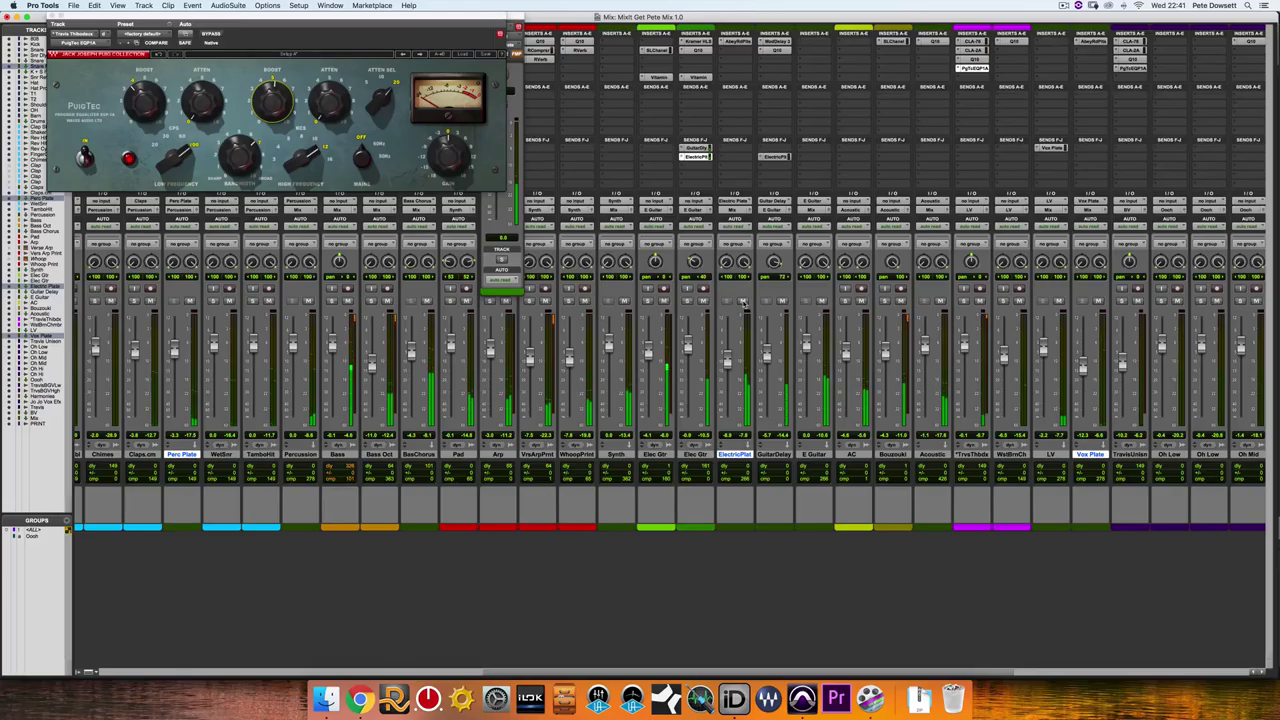
click(743, 301)
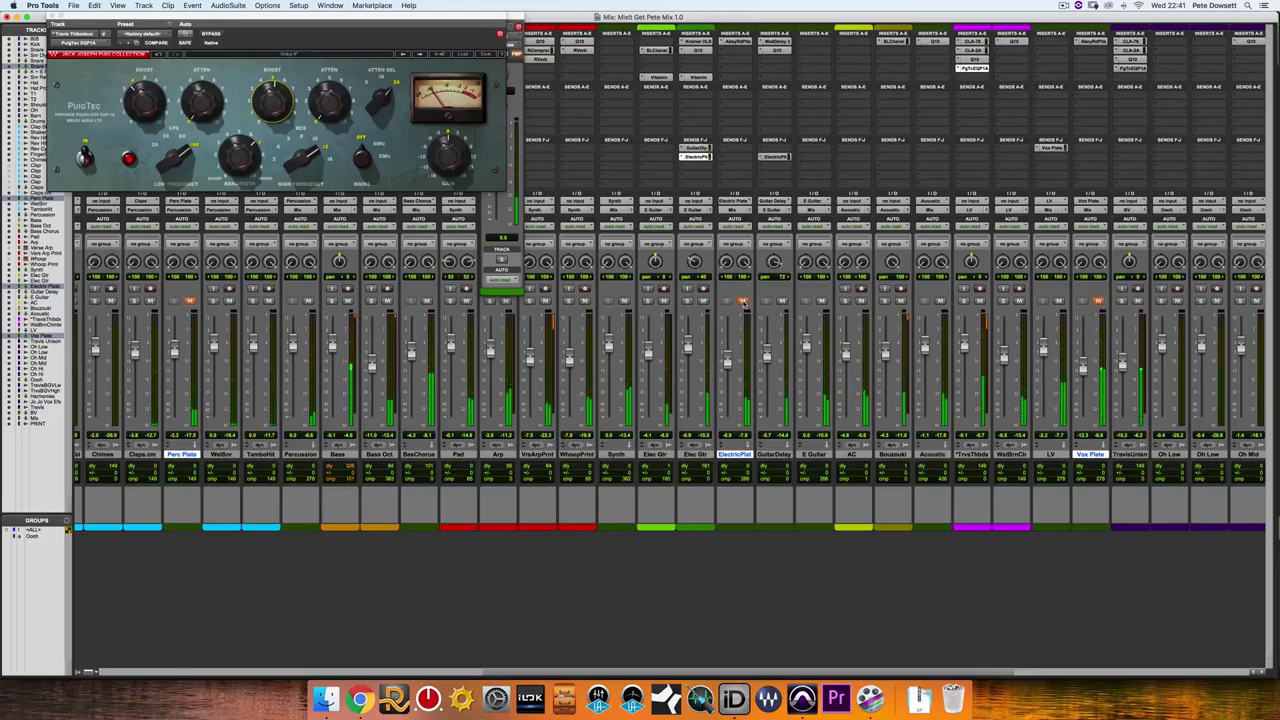
click(743, 301)
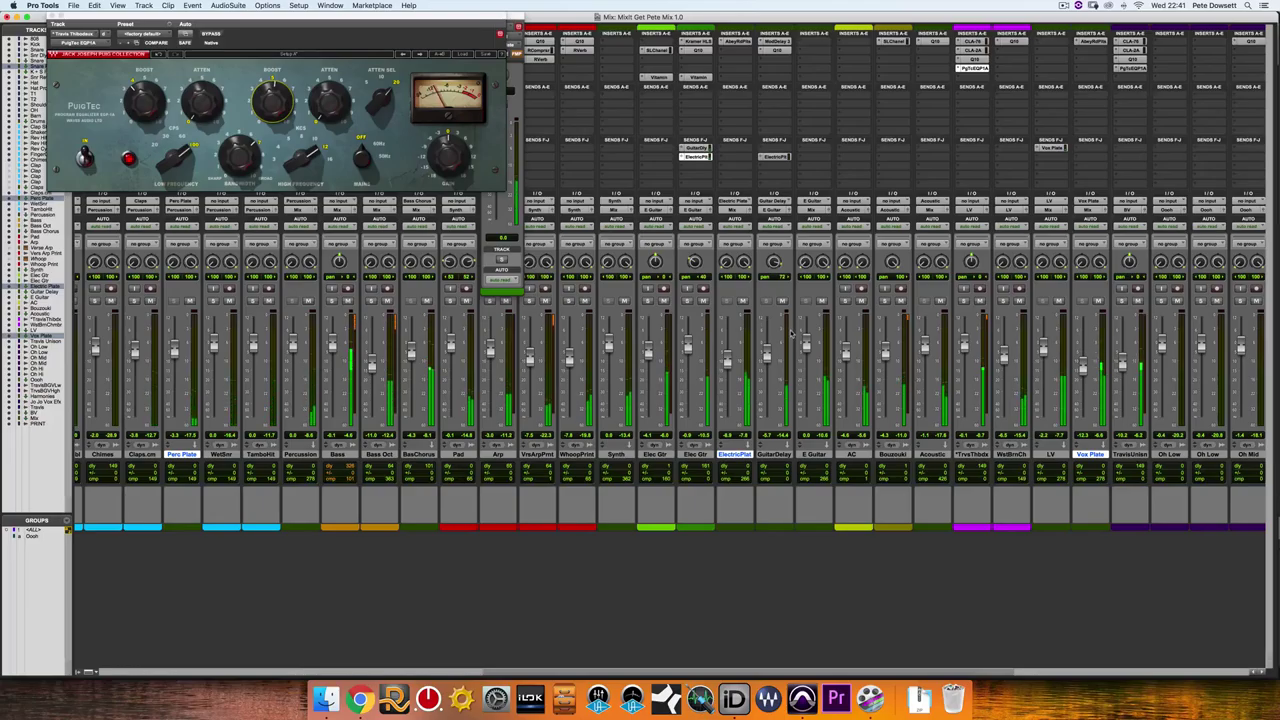